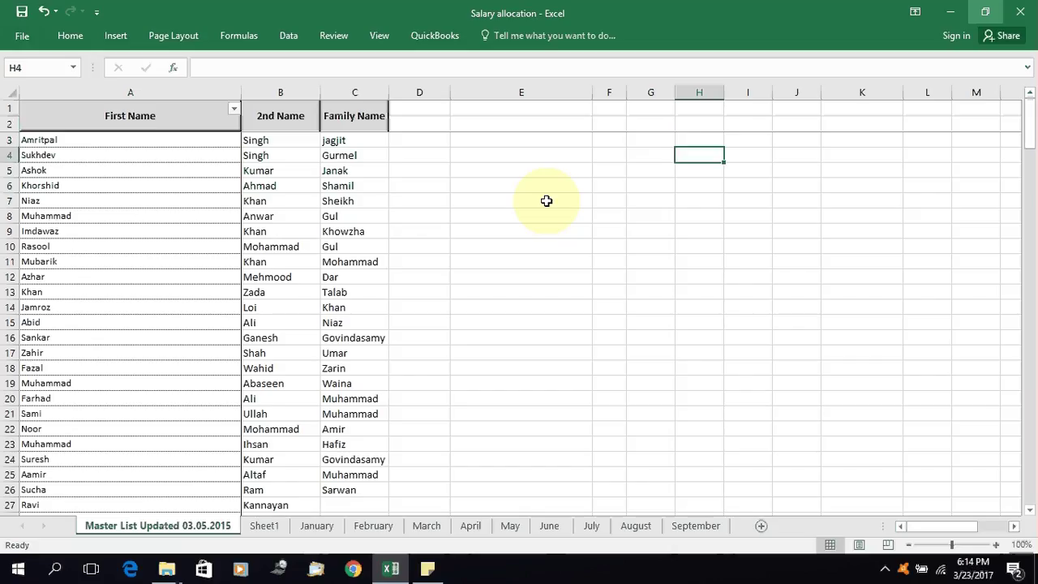
key("Down")
key("Down")
key("Right")
key("Up")
key("Up")
key("Right")
key("Right")
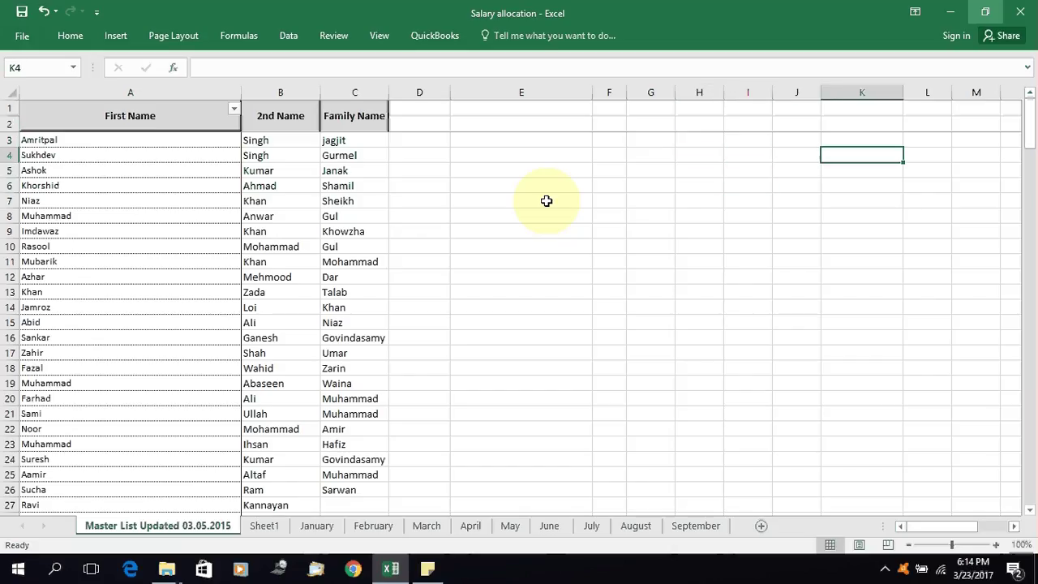
key("Left")
key("Left")
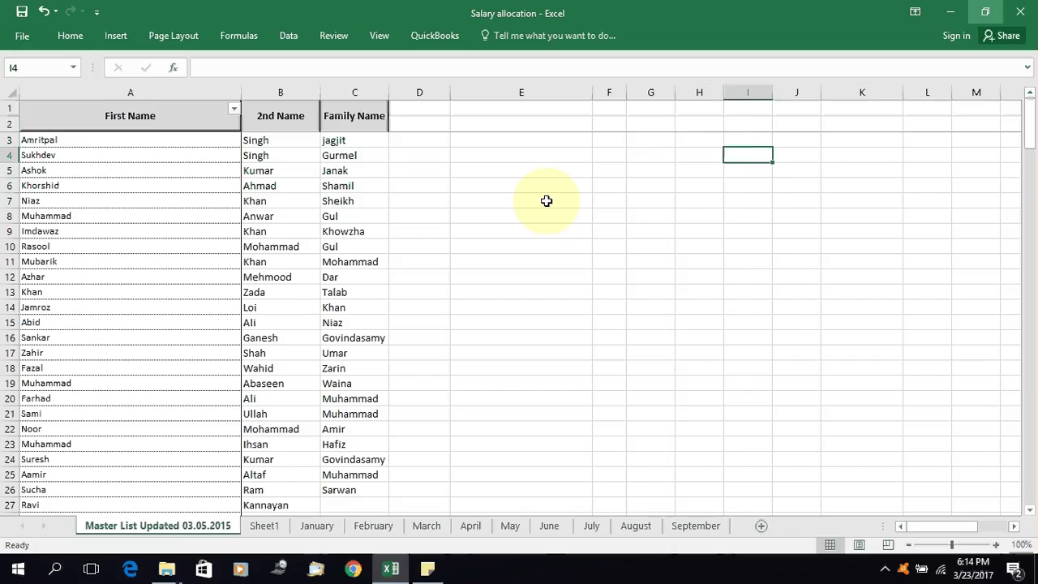
key("Up")
key("Left")
key("Left")
key("Up")
key("Left")
key("Left")
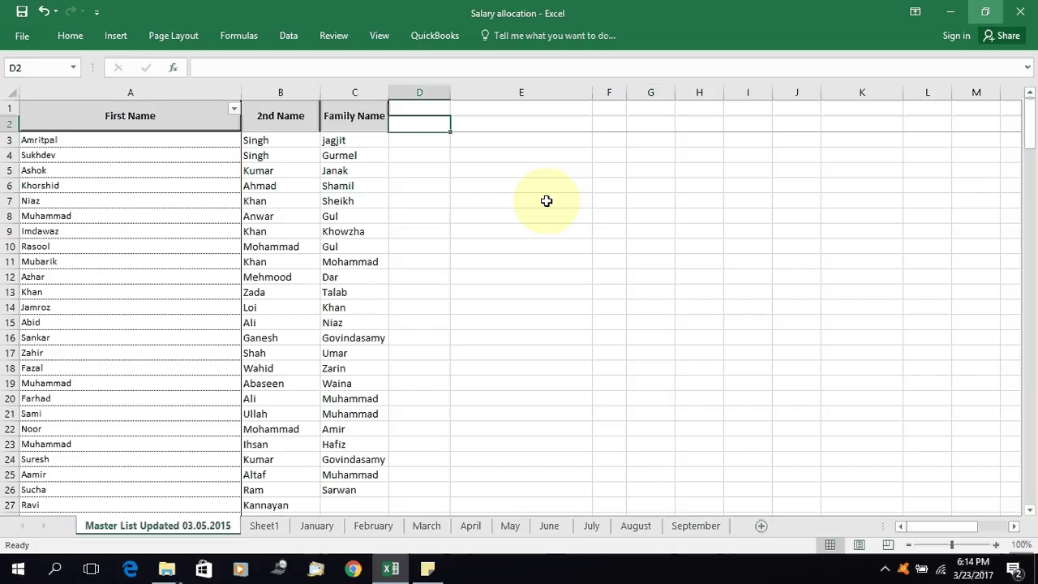
key("Down")
key("Down")
key("Right")
key("Right")
key("Right")
key("Right")
key("Right")
key("Right")
key("Right")
key("Right")
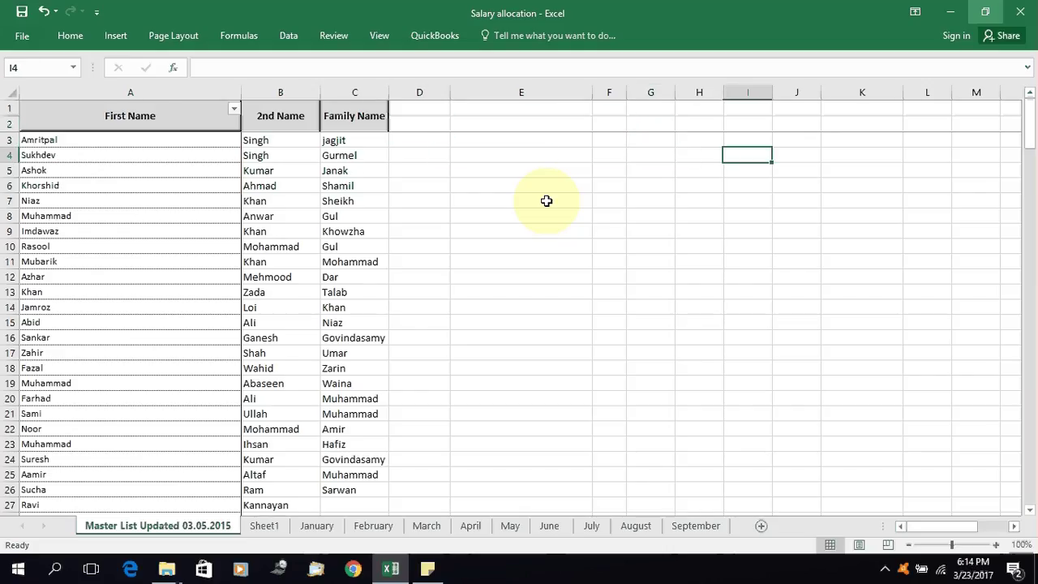
key("Down")
key("Down")
key("Left")
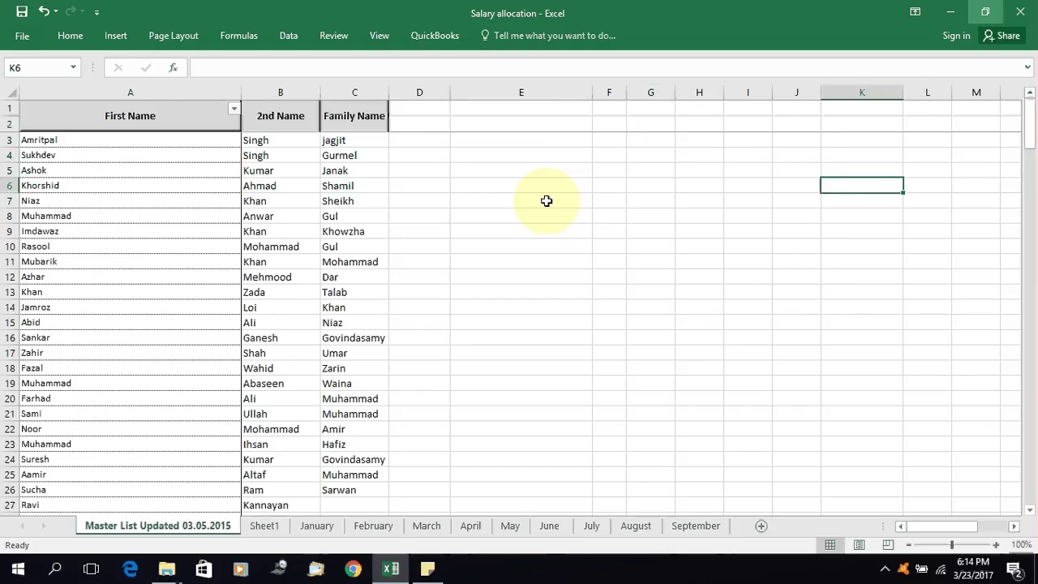
key("Left")
key("Left")
key("Left")
key("Left")
key("Left")
key("Left")
key("Left")
key("Left")
key("Up")
key("Left")
key("Up")
key("Up")
key("Left")
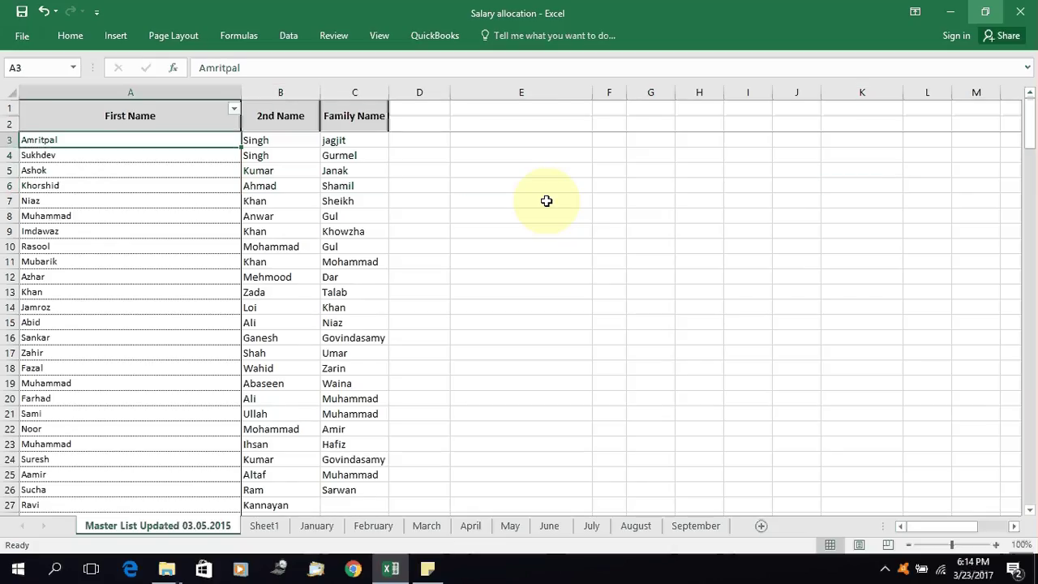
key("Right")
key("Right")
key("Right")
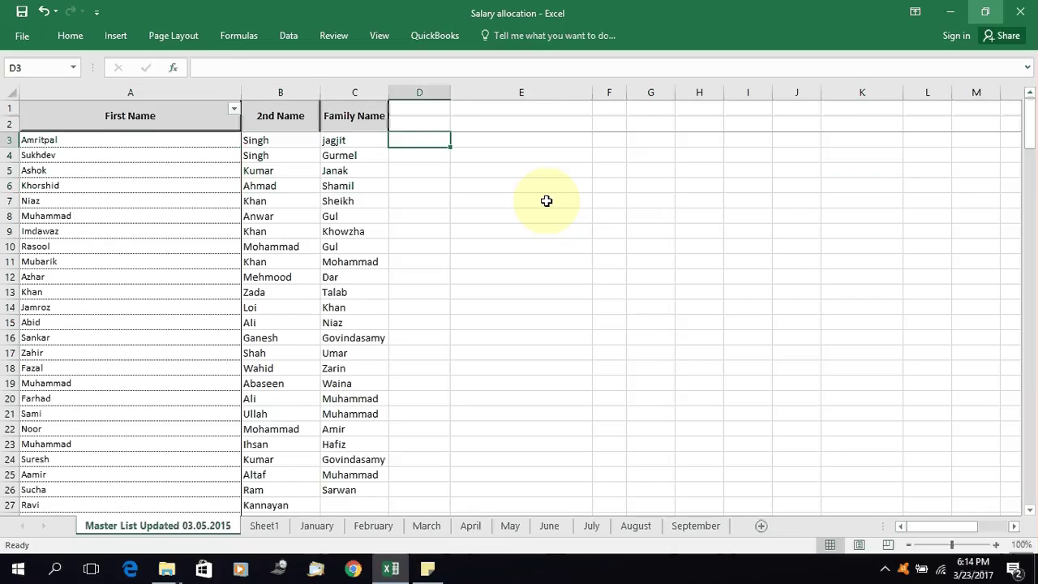
key("Left")
key("Left")
key("Left")
key("Down")
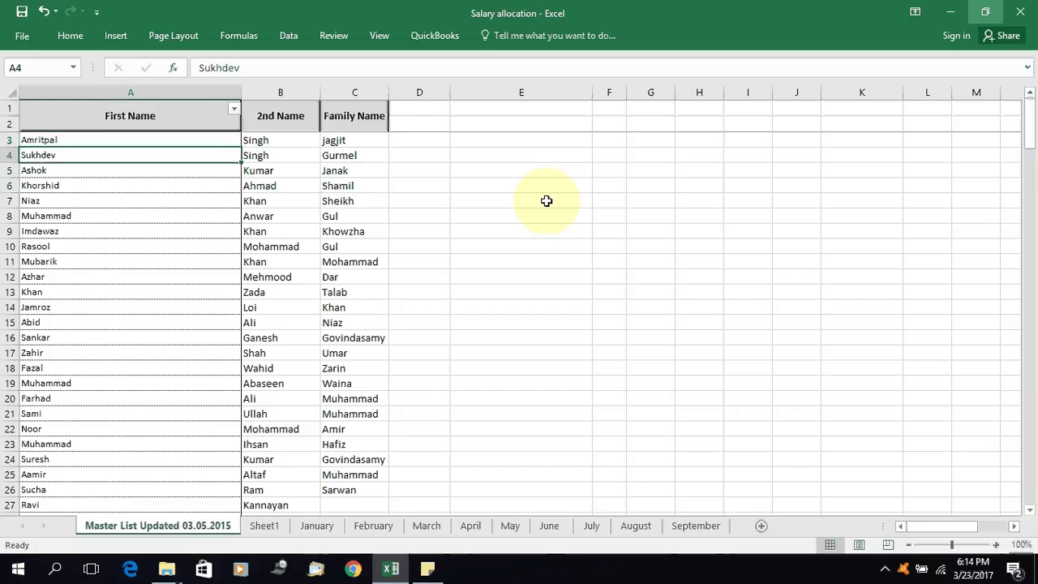
key("Right")
key("Right")
key("Right")
key("Right")
key("Up")
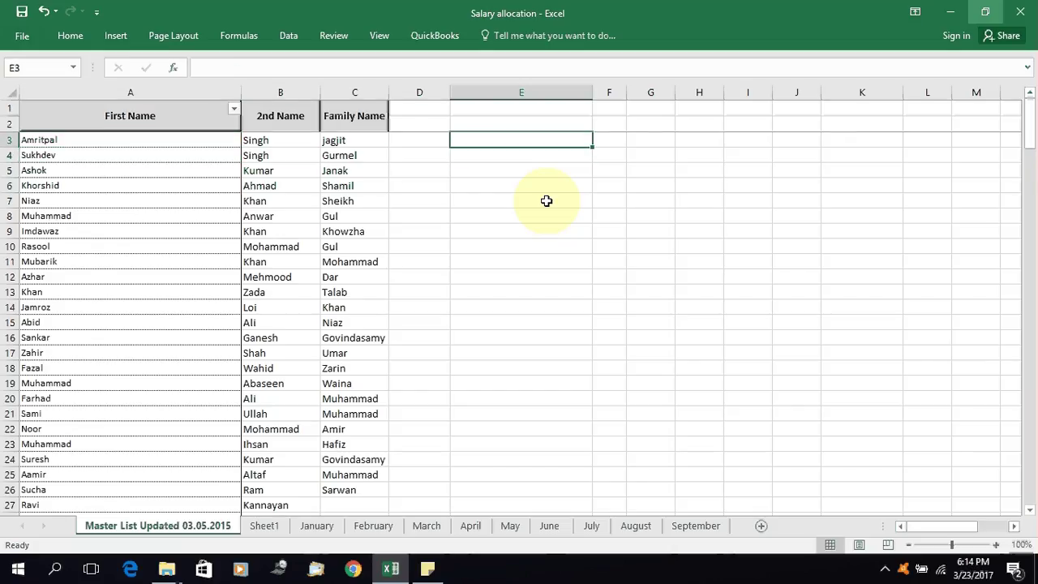
key("Left")
key("Left")
key("Left")
key("Left")
key("Right")
key("Right")
key("Right")
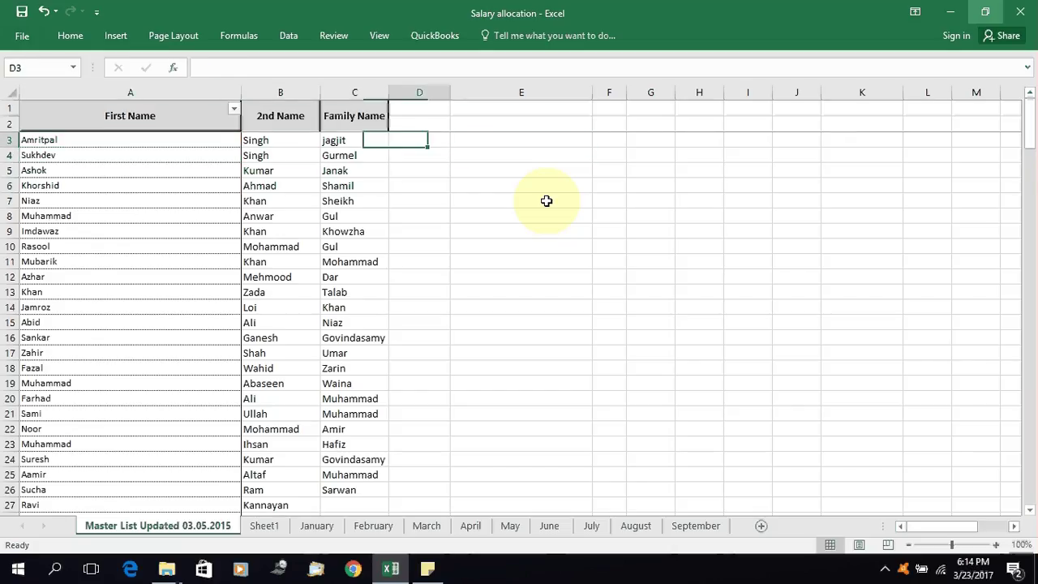
key("Left")
key("Left")
key("Left")
key("Right")
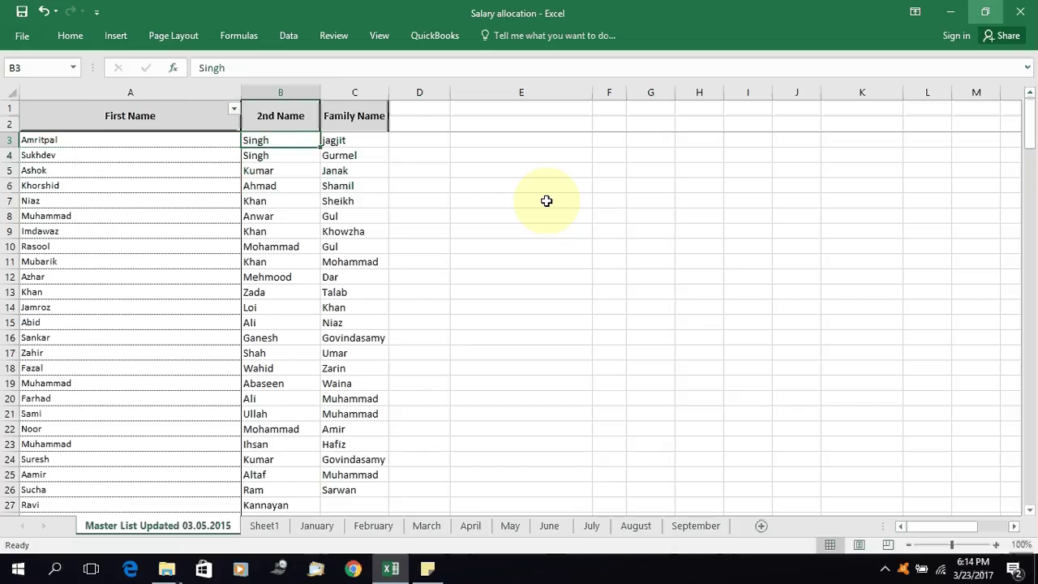
key("Right")
key("Right")
key("Right")
key("Left")
key("Right")
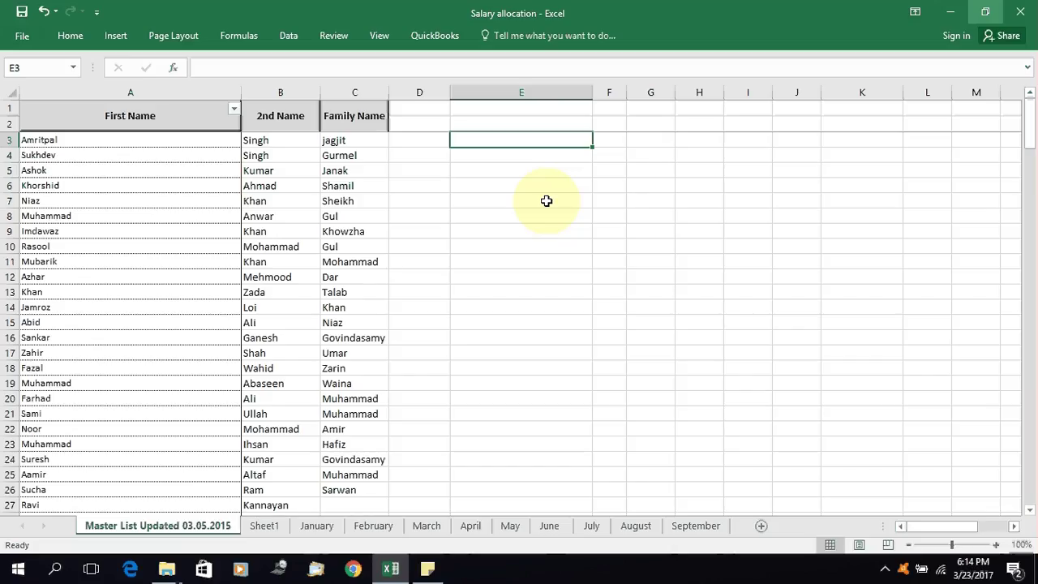
key("Left")
key("Left")
key("Left")
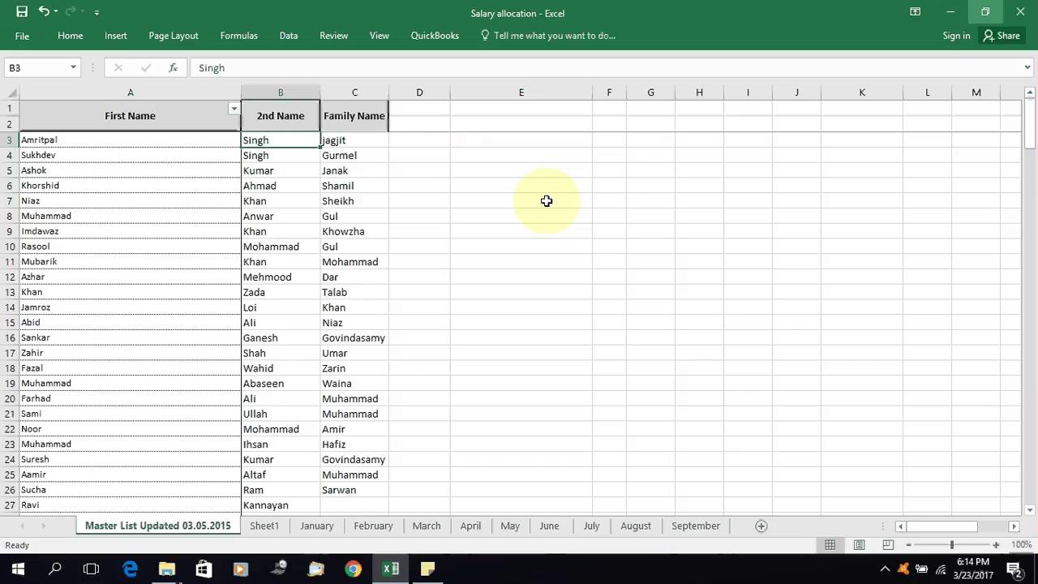
key("Left")
key("Right")
key("Right")
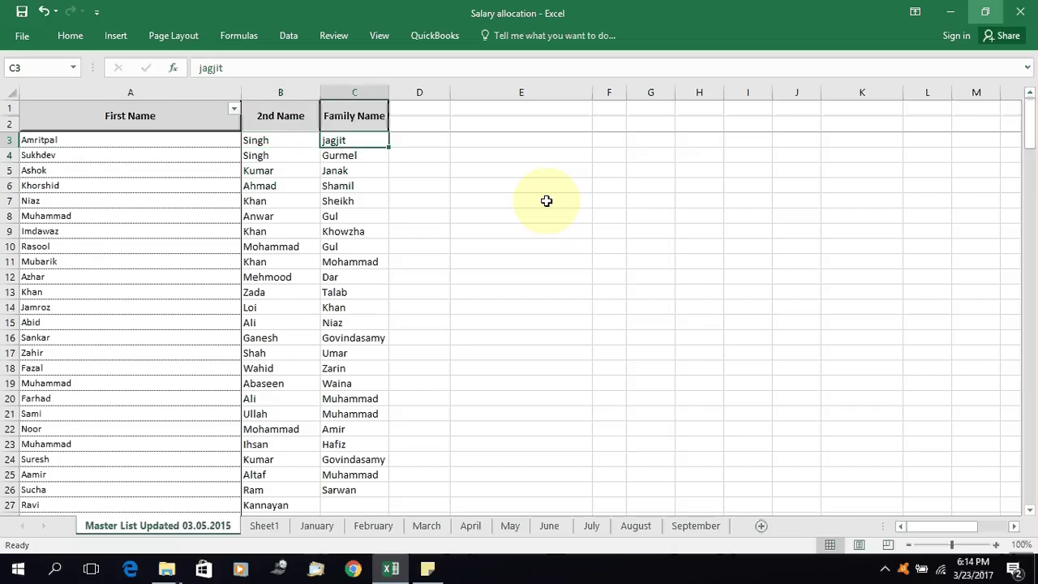
key("Right")
key("Left")
key("Left")
key("Left")
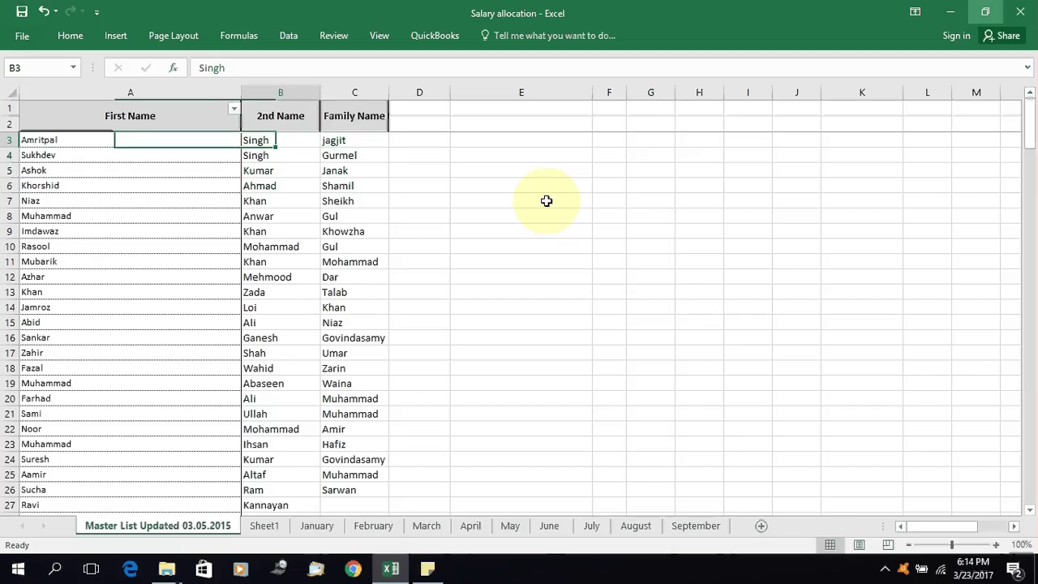
key("Right")
key("Right")
key("Left")
key("Left")
key("Right")
key("Right")
key("Right")
key("Right")
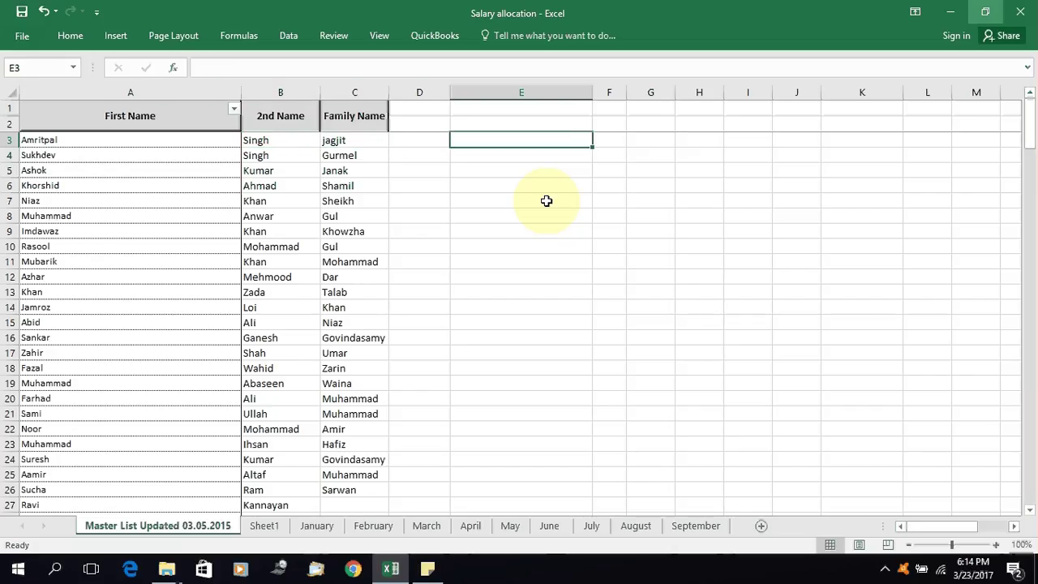
key("Left")
key("Right")
Step: Copy the Family Name header into E1 and change the copied header's text to "Name"
key("Up")
key("Left")
key("Left")
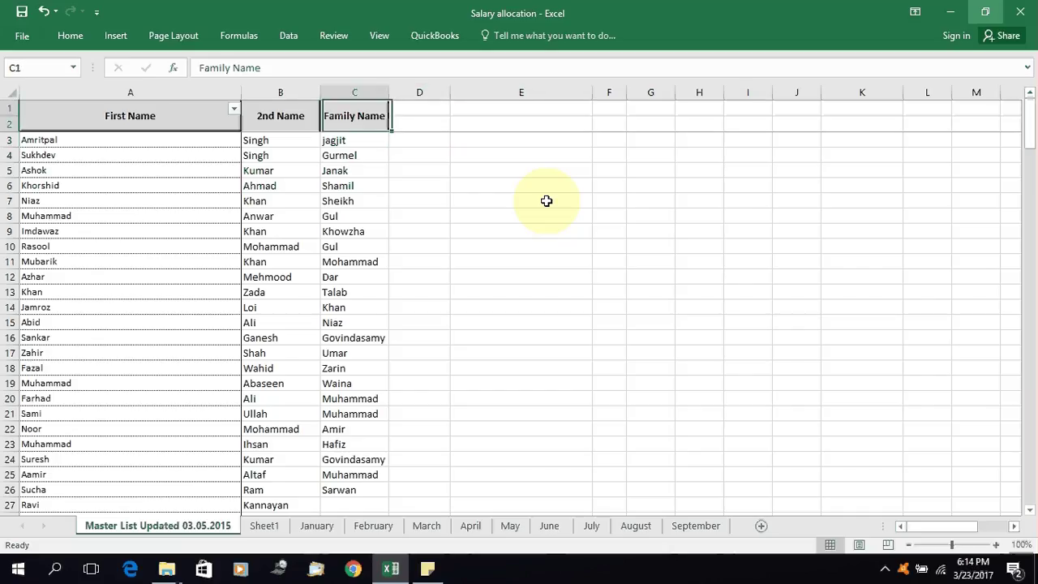
key("ctrl+c")
key("Right")
key("Right")
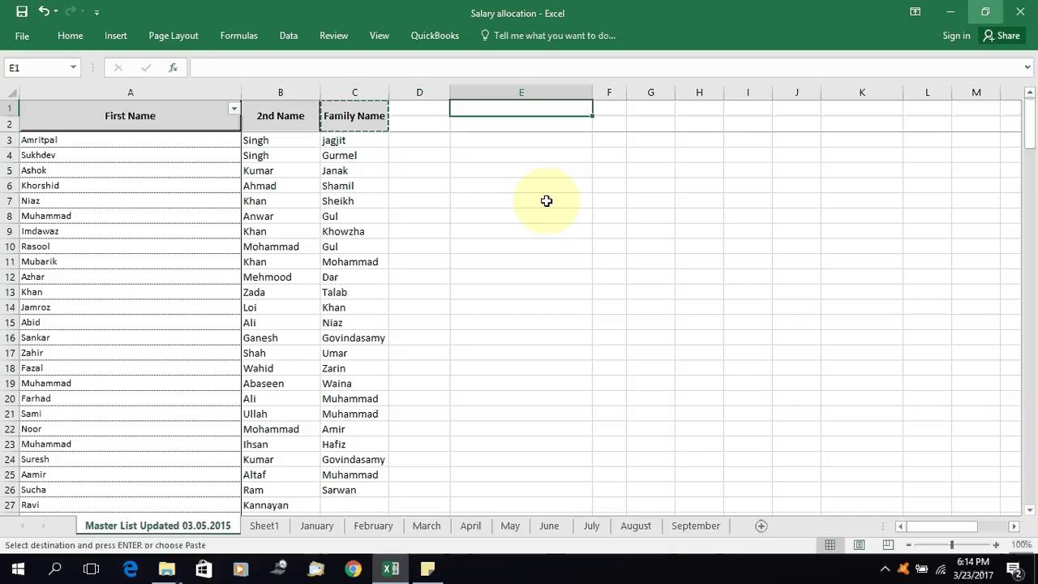
key("Return")
type("Name")
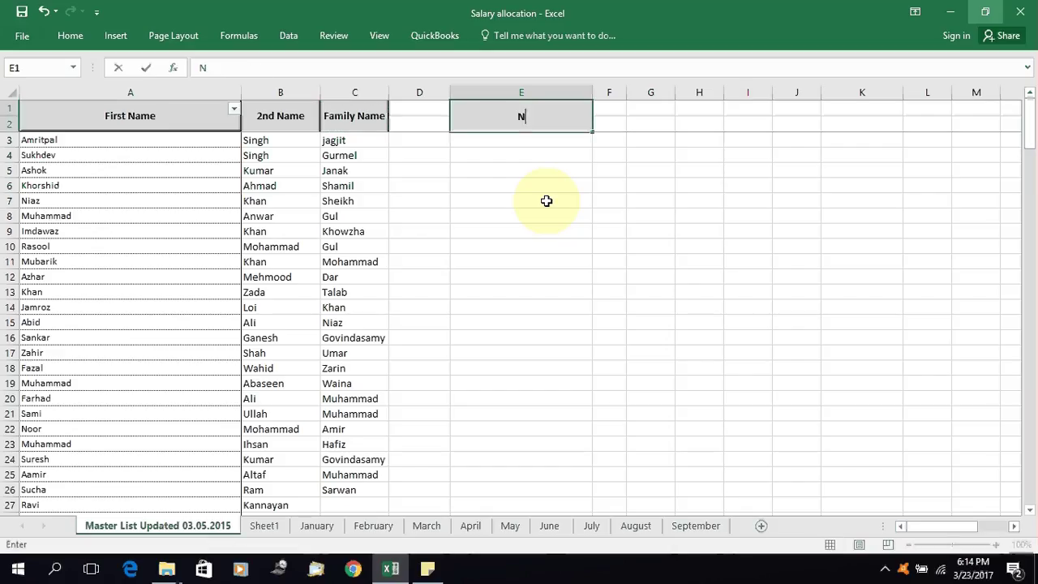
key("Return")
key("Left")
key("Left")
key("Left")
key("Left")
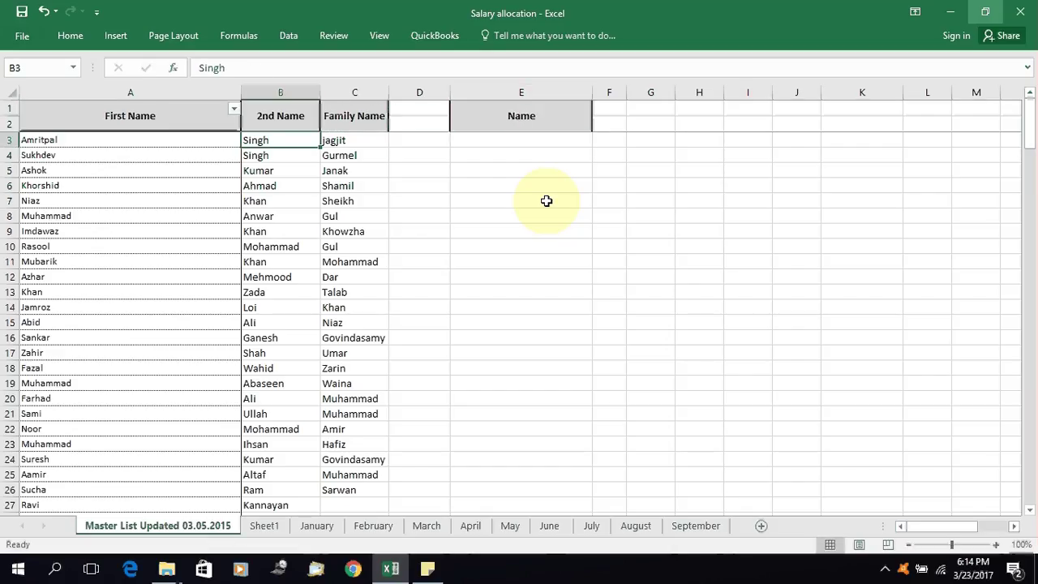
key("Right")
key("Right")
key("Right")
key("Right")
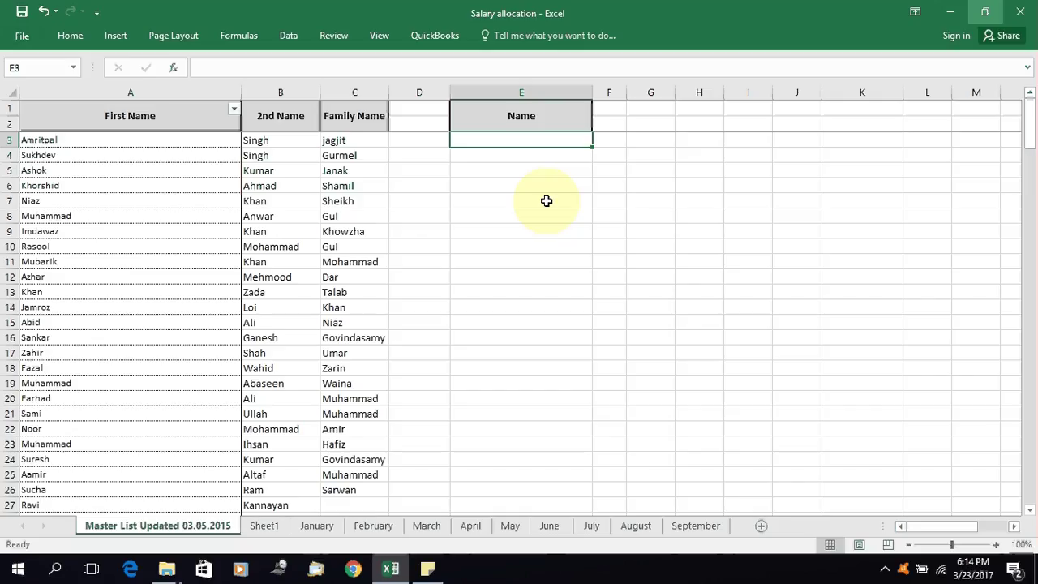
key("Left")
key("Left")
key("Left")
key("Left")
key("Right")
key("Right")
key("Right")
key("Right")
Step: Start a formula in E3, search the function library for "concatenate" and insert the CONCATENATE function
type("=")
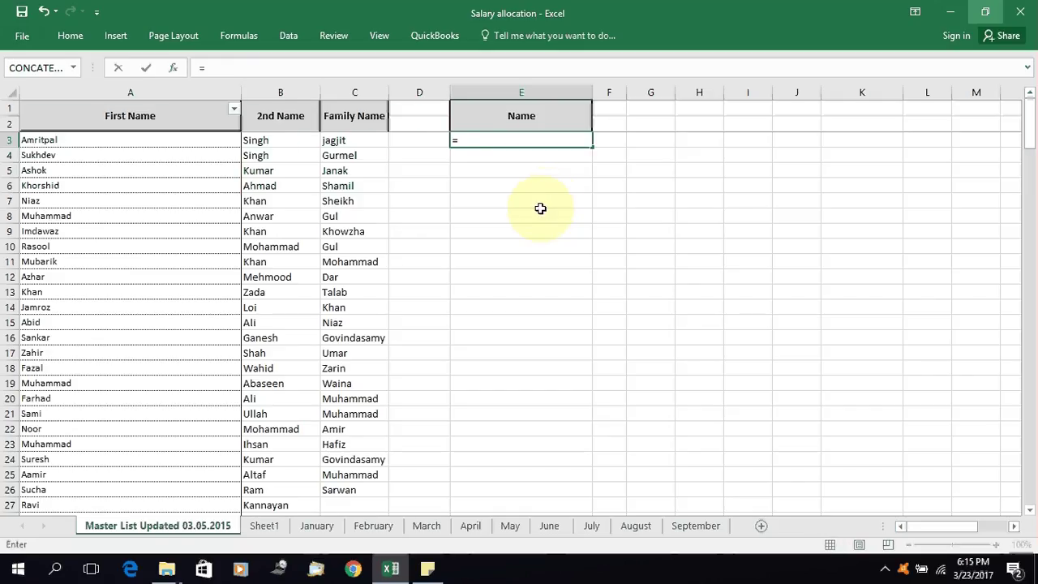
left_click(238, 42)
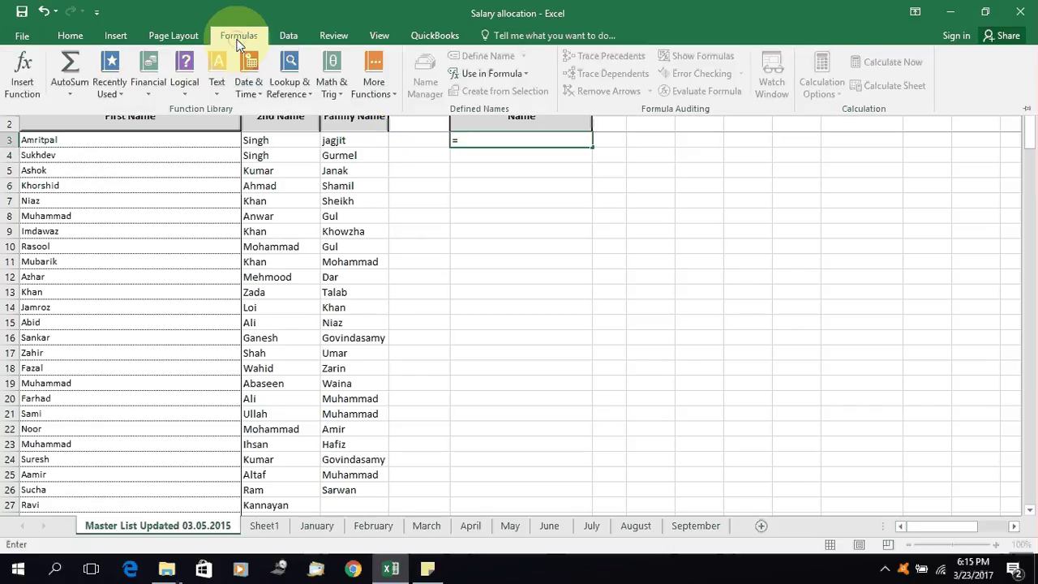
left_click(22, 85)
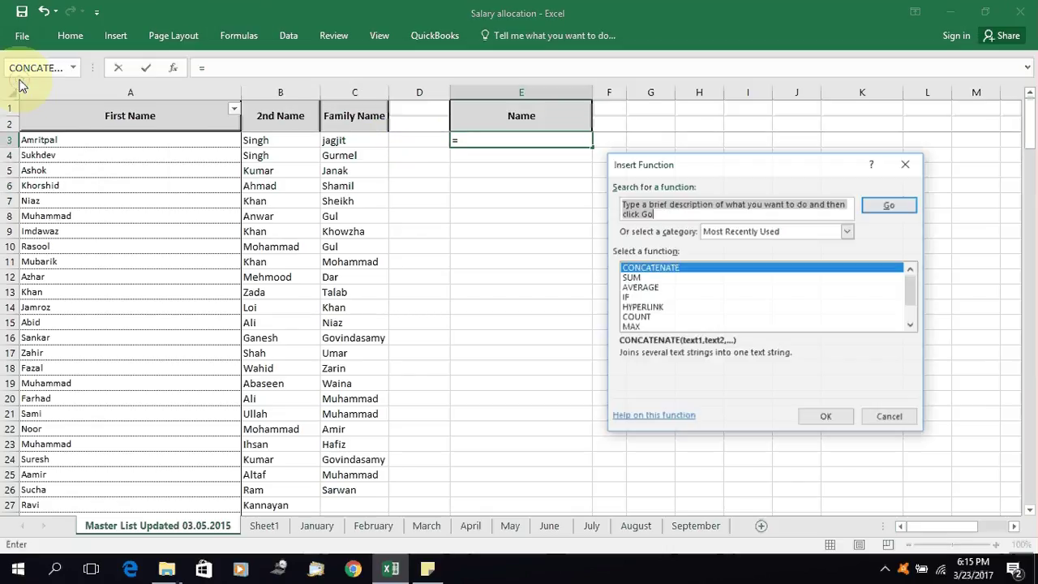
type("con")
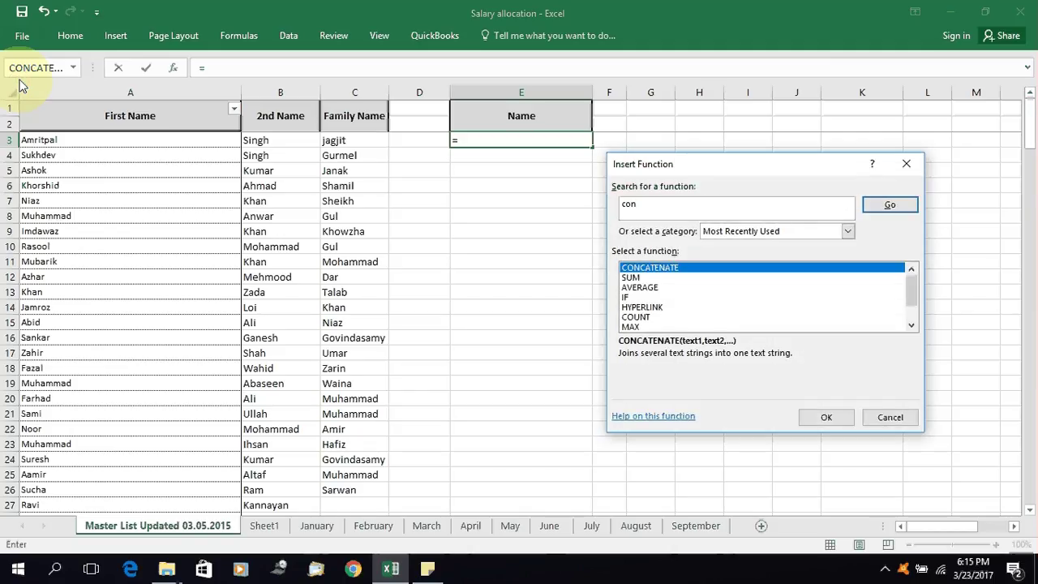
type("catenate")
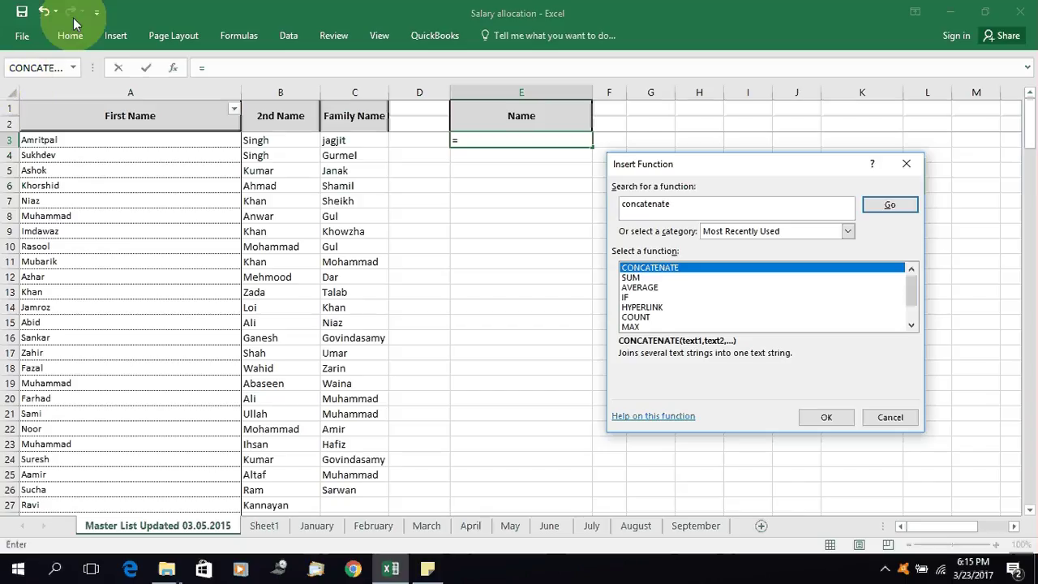
left_click(890, 204)
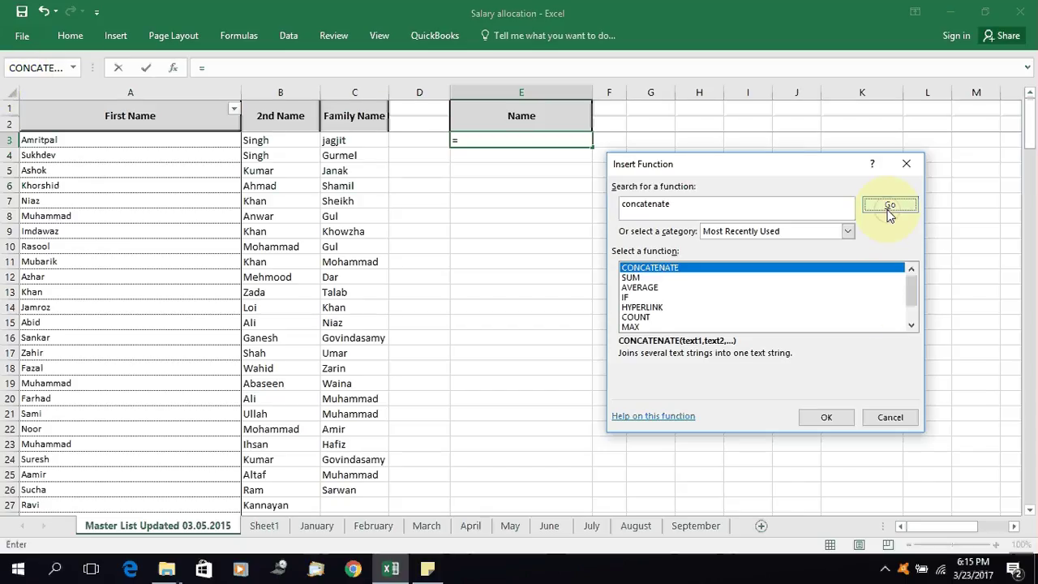
left_click(651, 267)
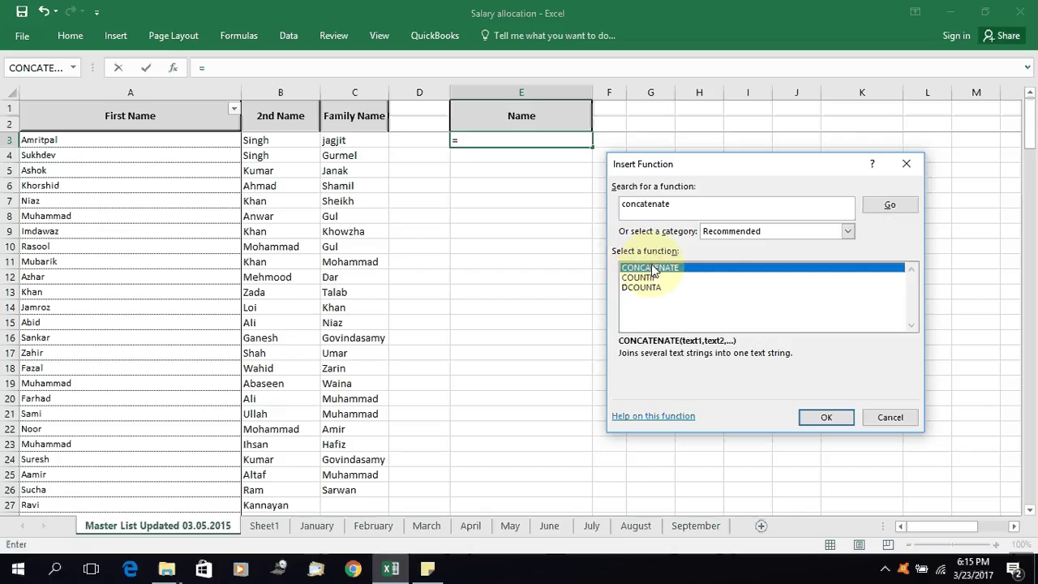
left_click(825, 417)
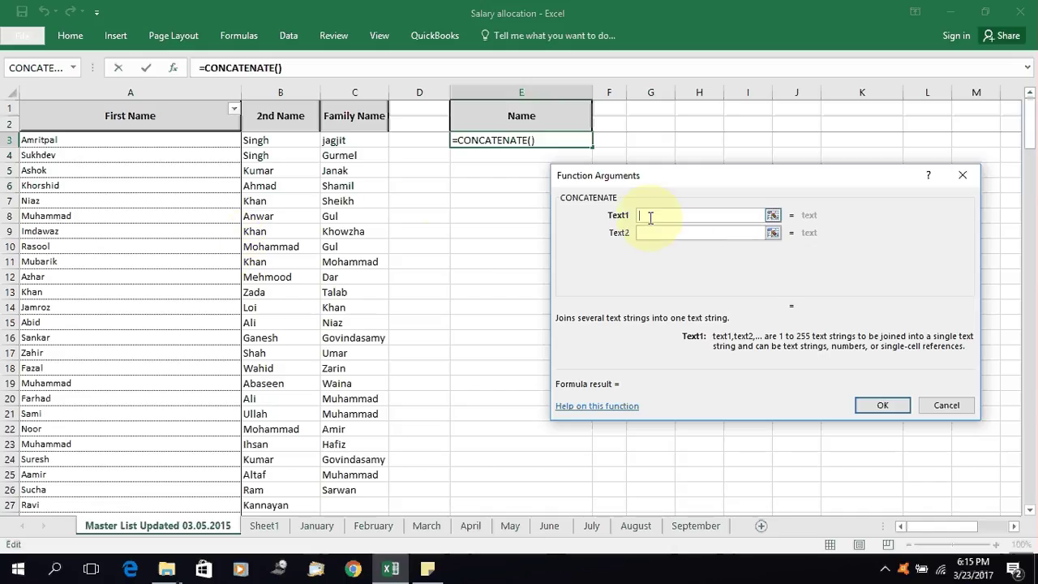
Step: Set the first three CONCATENATE arguments for E3 to A3, a quoted space " " and B3
left_click(328, 142)
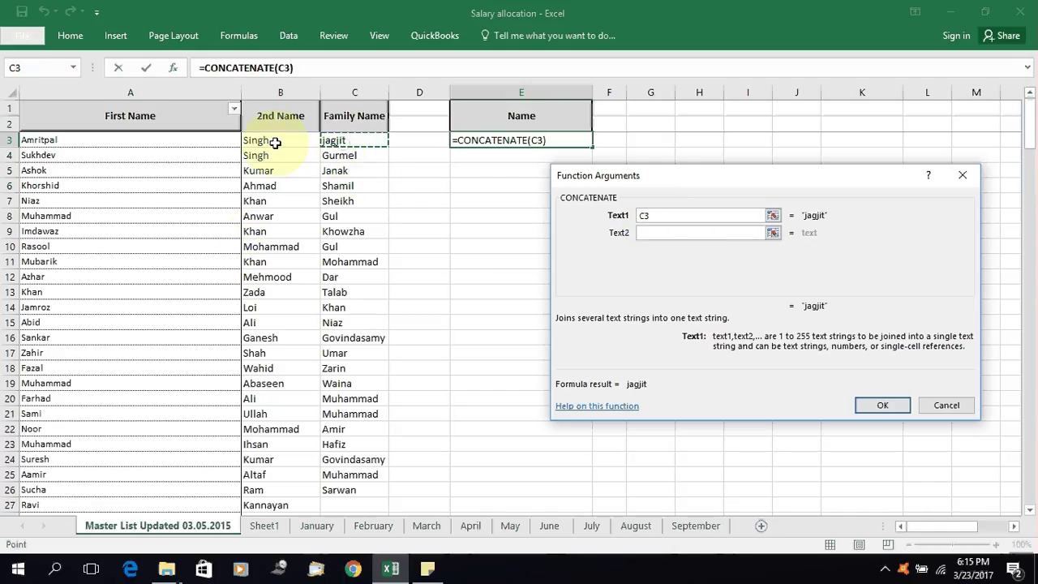
left_click(276, 142)
left_click(169, 142)
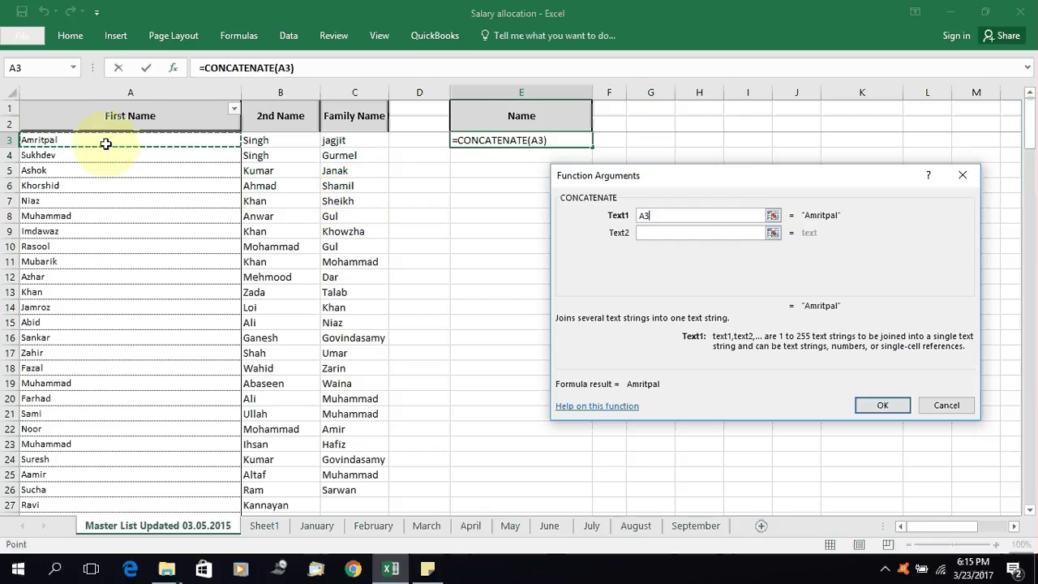
left_click(654, 232)
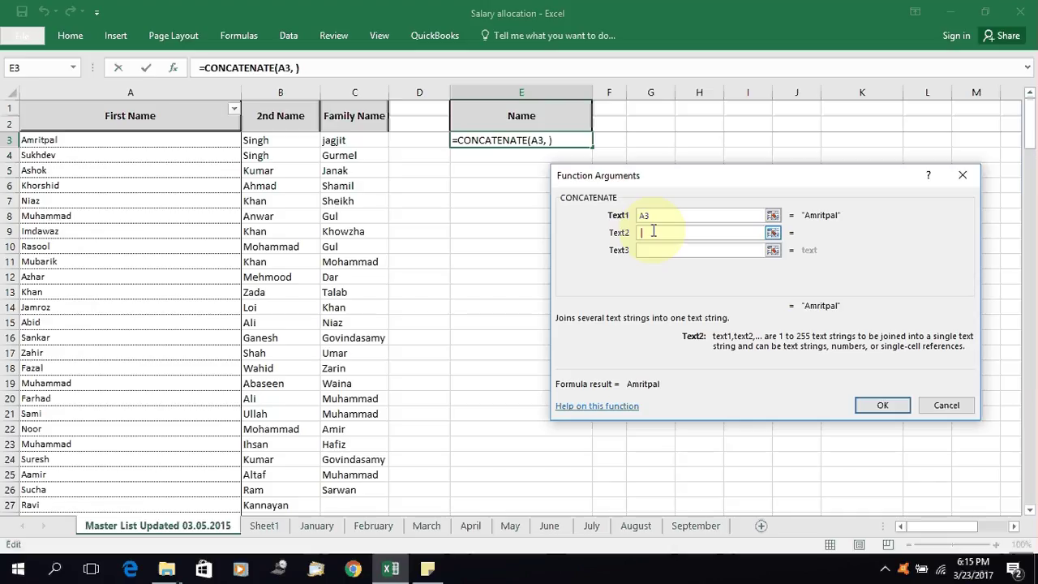
left_click(660, 252)
left_click(657, 255)
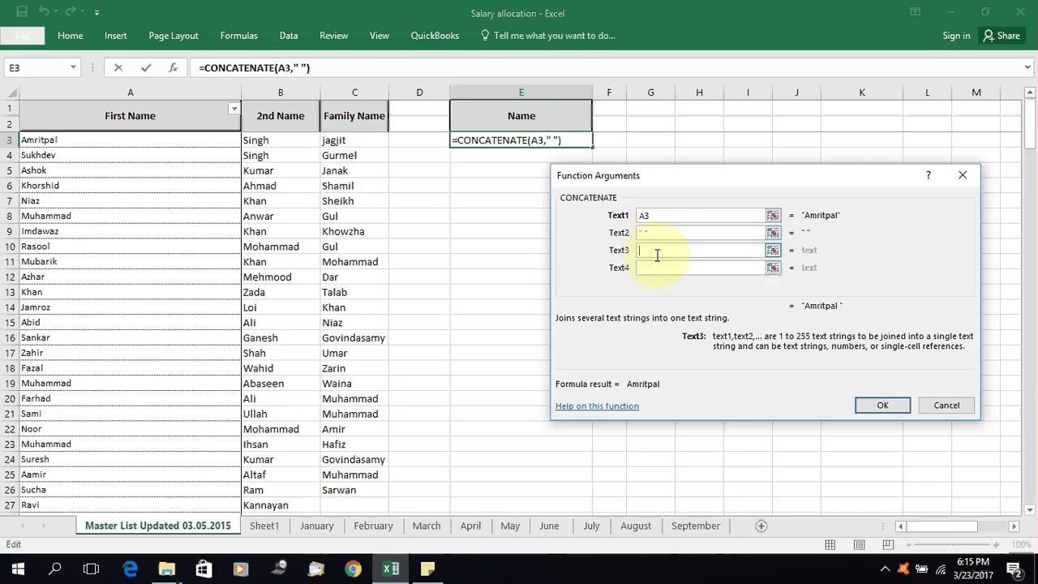
left_click(268, 142)
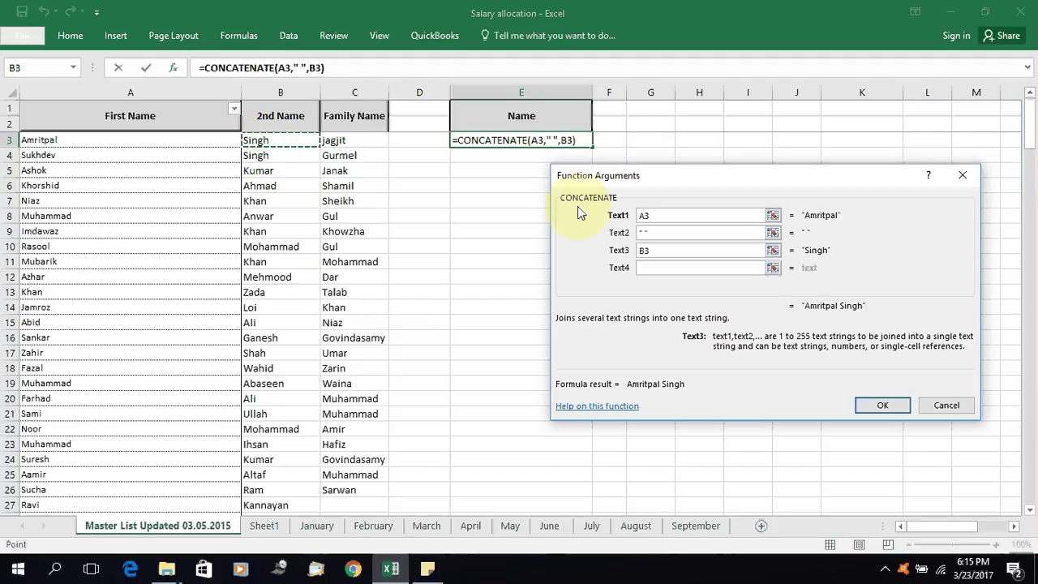
key("Tab")
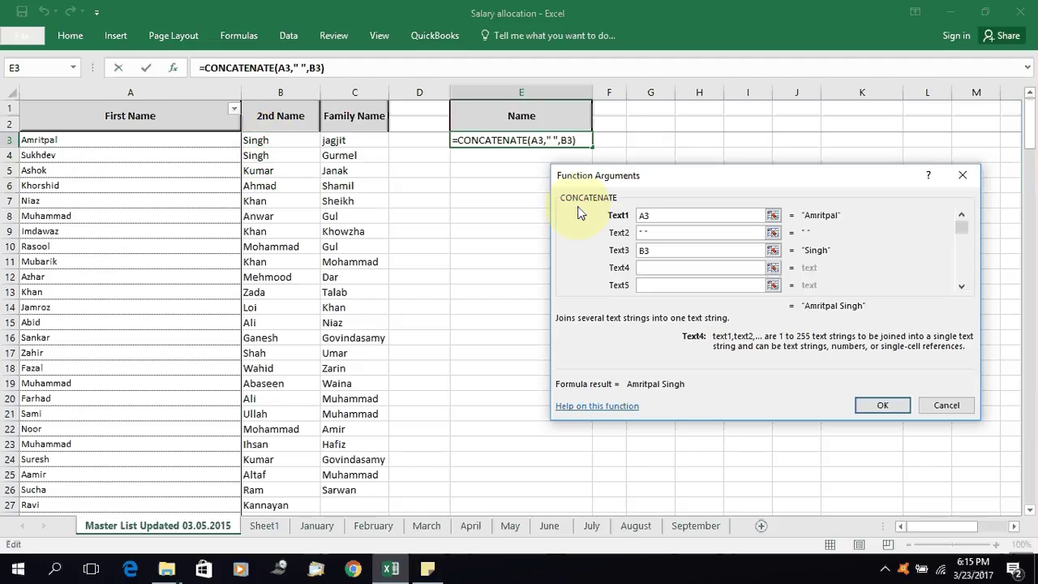
Step: Add a quoted space " " as the fourth argument and the family name cell C3 as the fifth
left_click(651, 268)
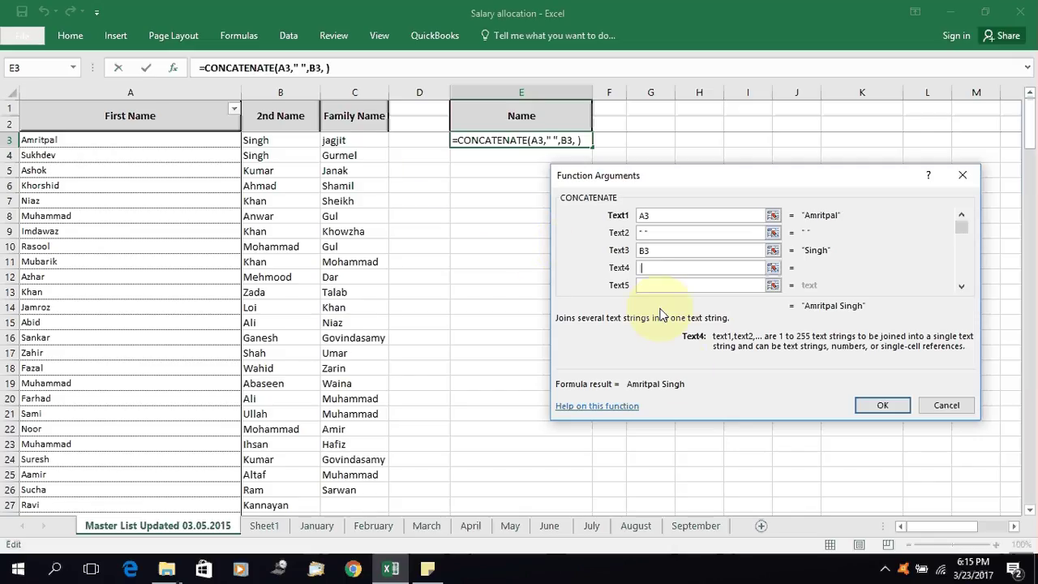
type("\" \"")
left_click(650, 286)
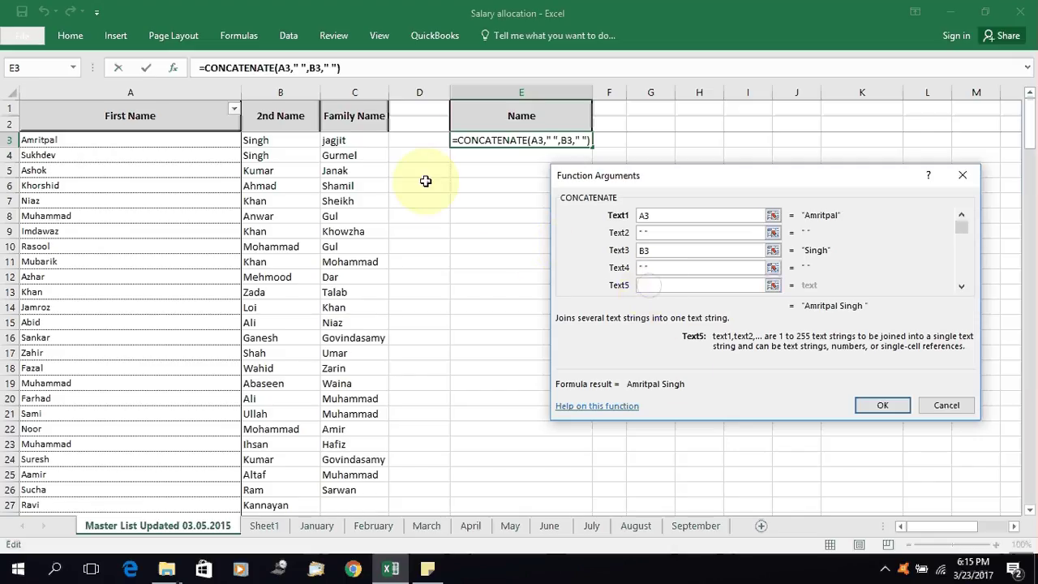
left_click(342, 139)
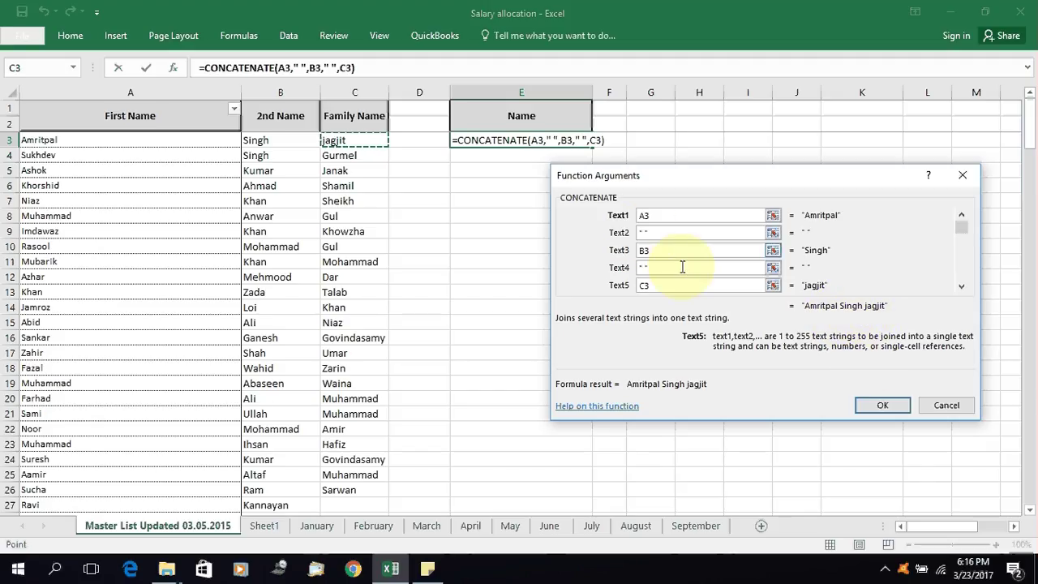
left_click(883, 412)
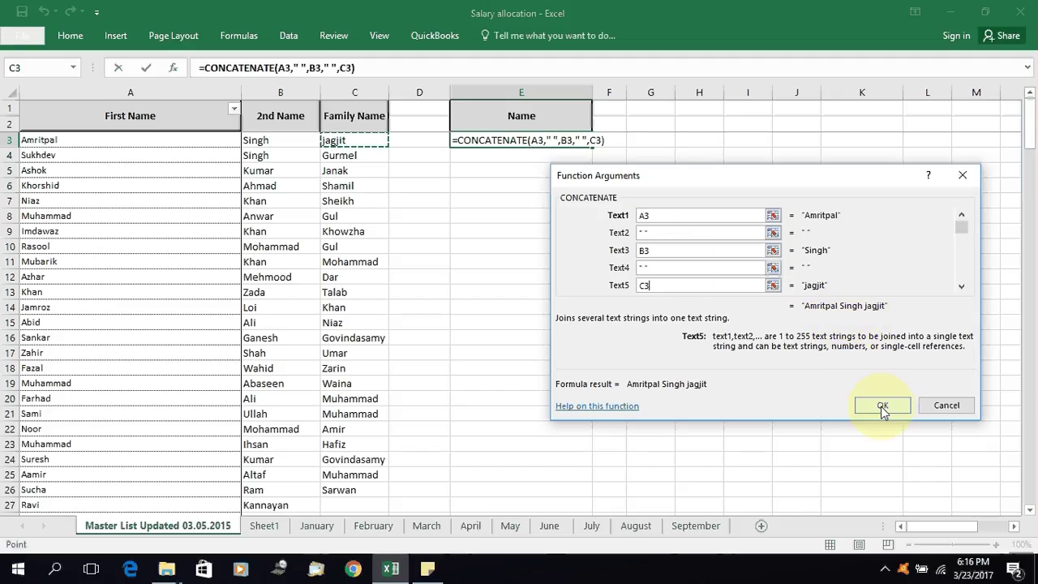
Step: Try a hyphen "-" instead of the space as the separator in the second argument
left_click(660, 234)
key("BackSpace")
key("BackSpace")
key("BackSpace")
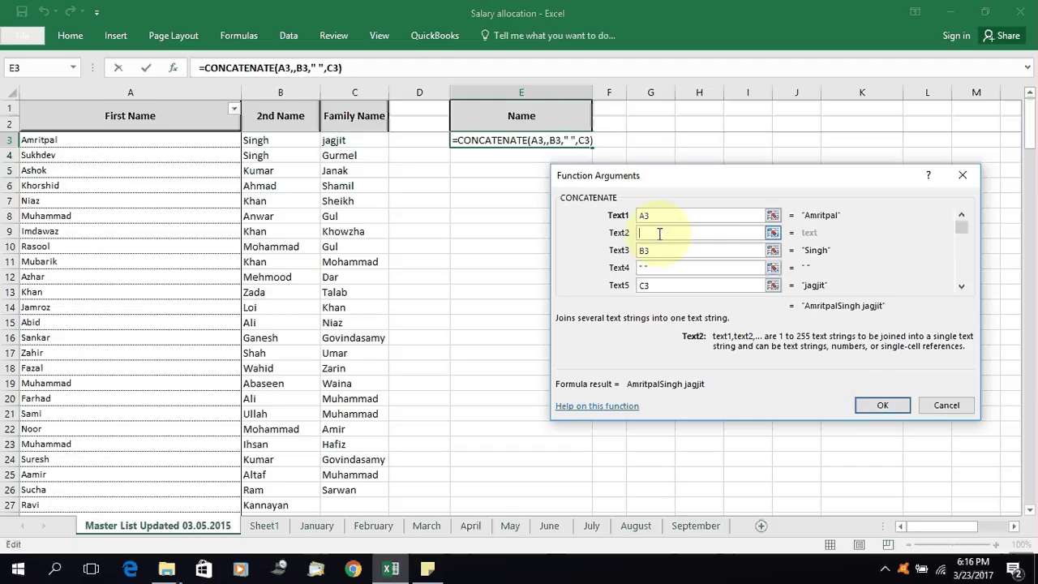
type("-")
key("Tab")
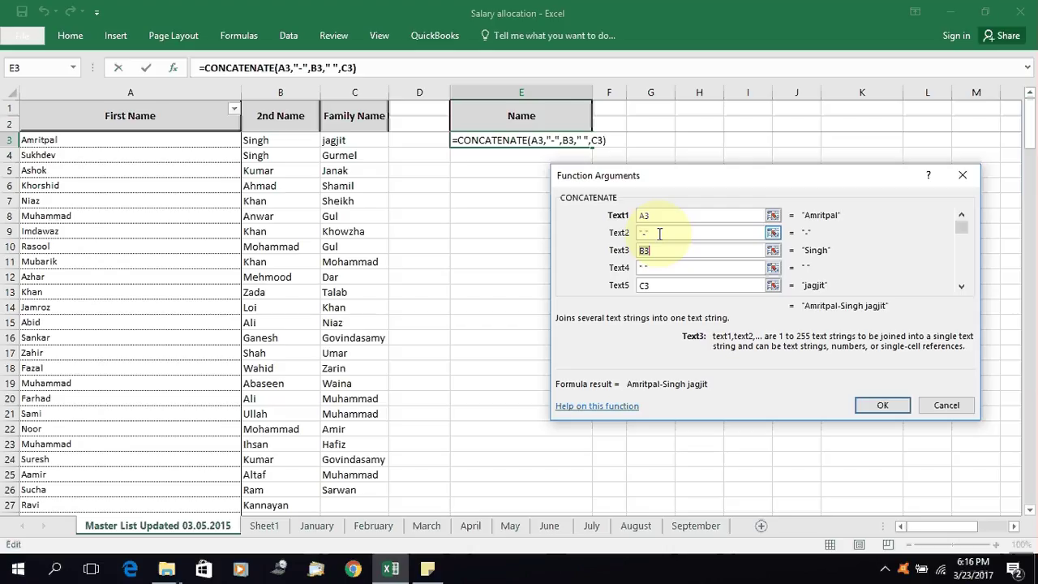
key("Tab")
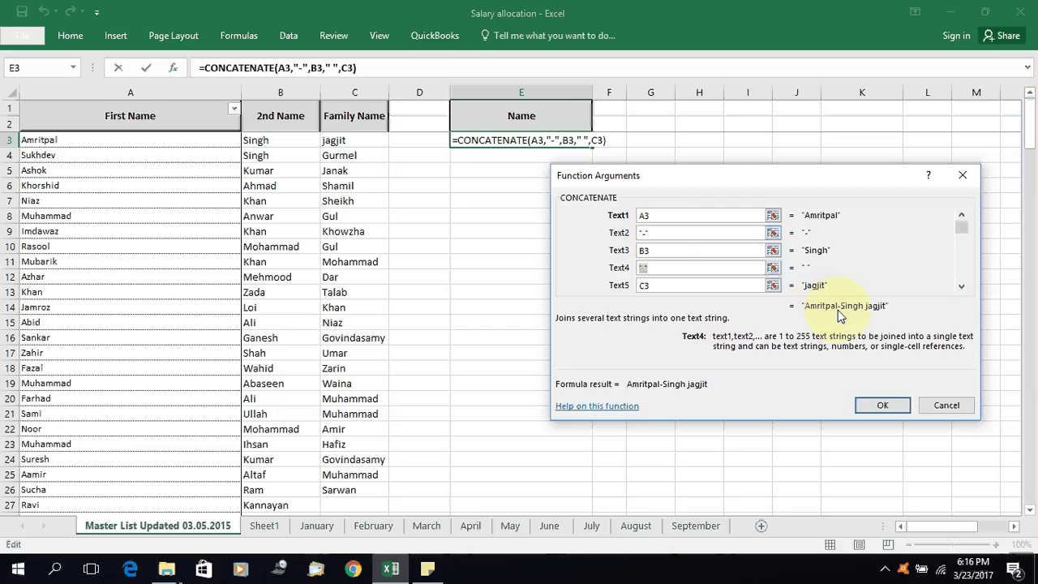
Step: Set the second argument to a quoted space " " and complete the CONCATENATE formula in E3
left_click(662, 235)
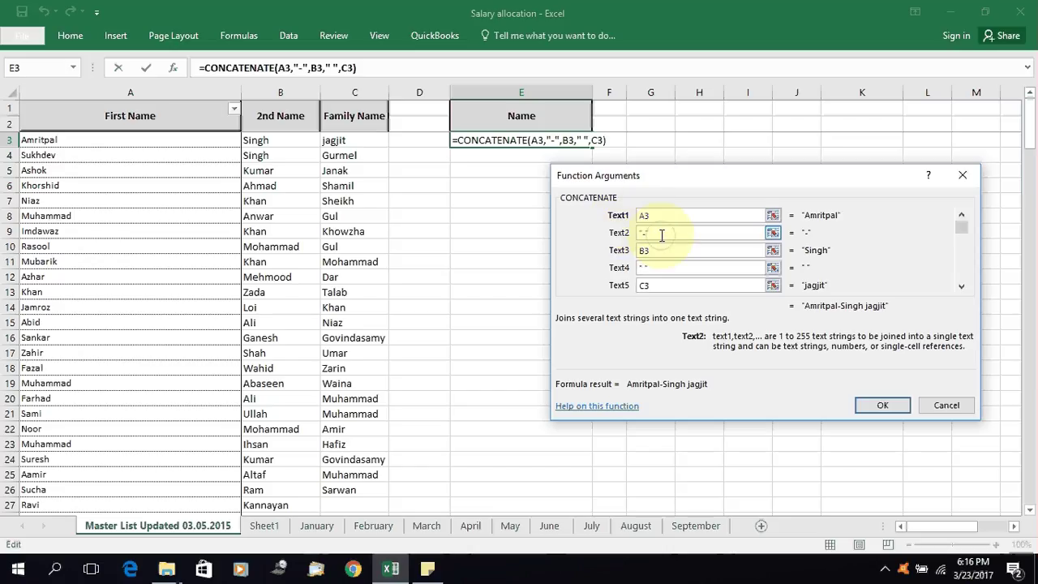
key("BackSpace")
key("BackSpace")
key("BackSpace")
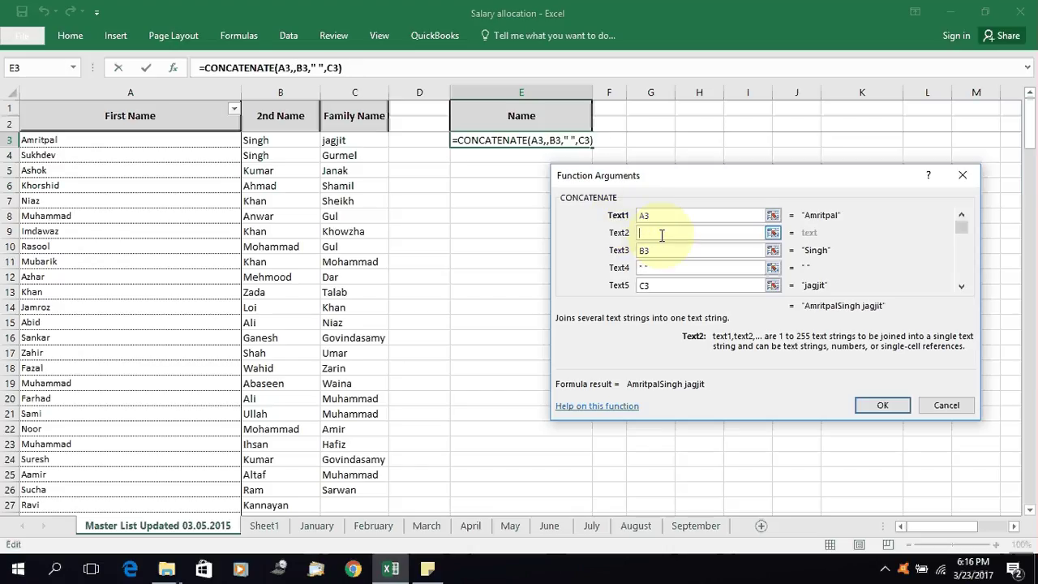
type("\" \"")
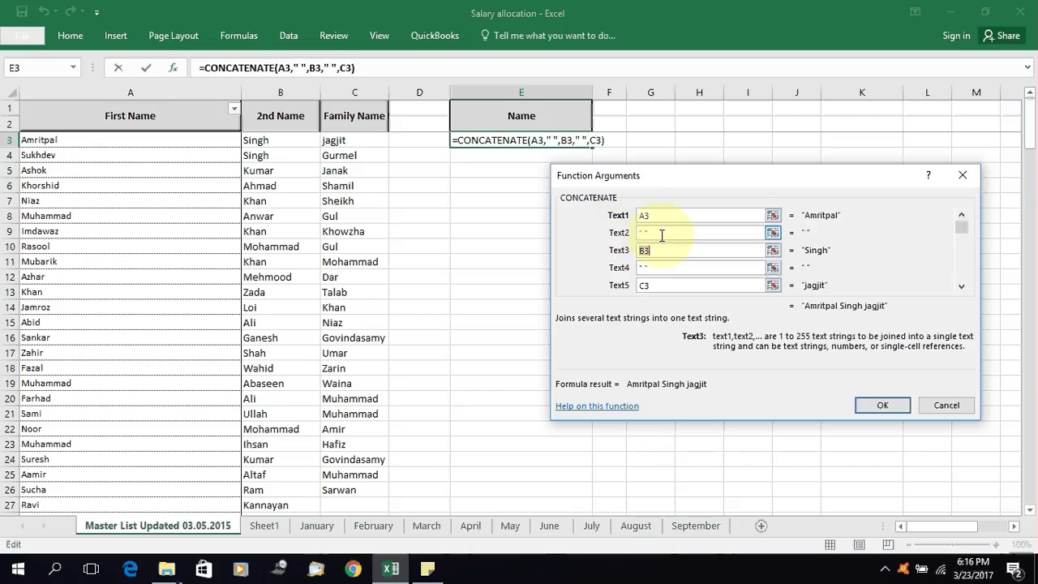
key("Tab")
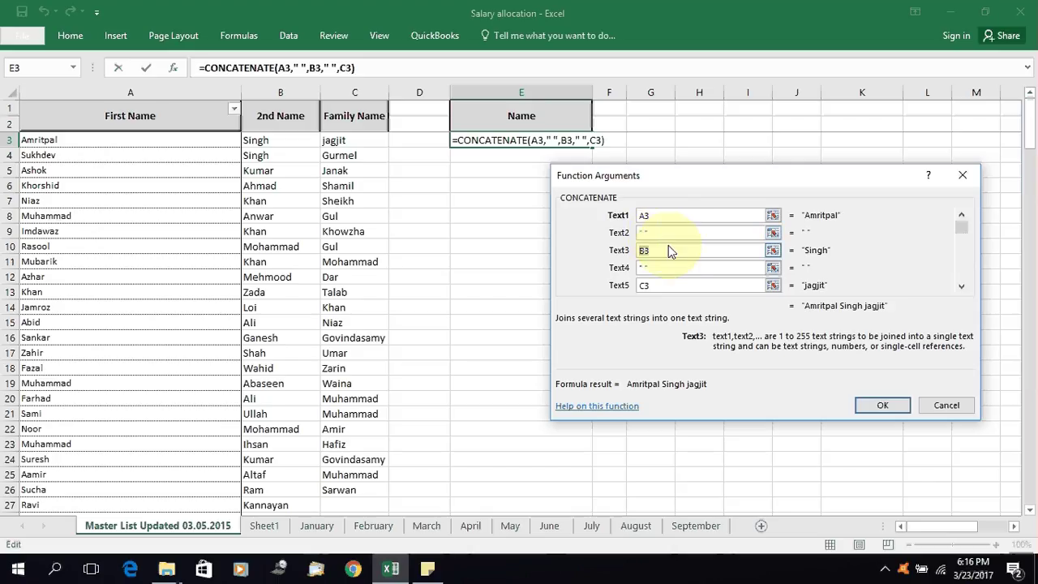
left_click(880, 406)
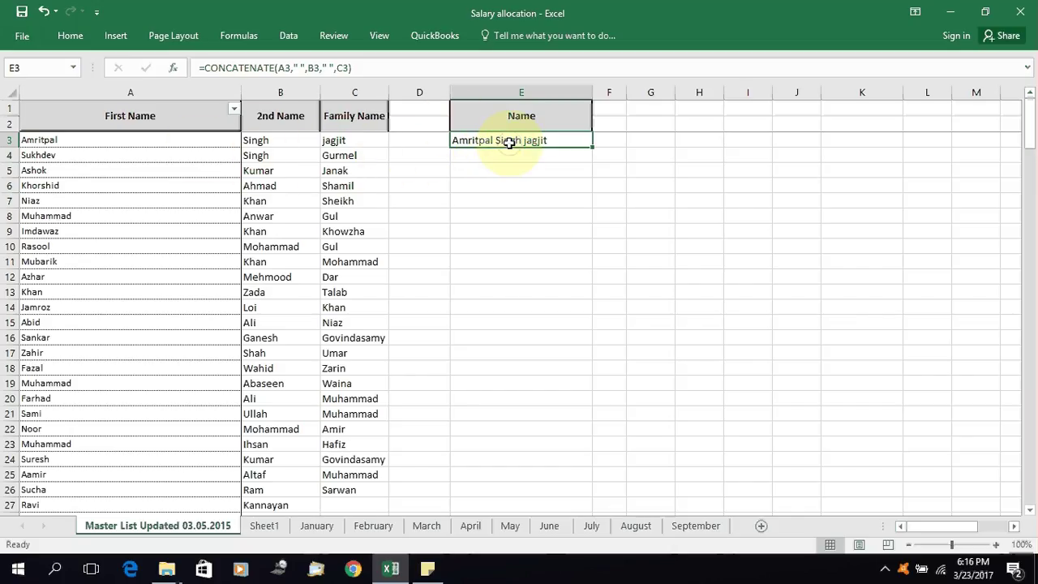
Step: Start a formula in E4, search the function library for "concate" and insert the CONCATENATE function
key("Down")
key("Up")
key("Up")
key("Down")
key("Down")
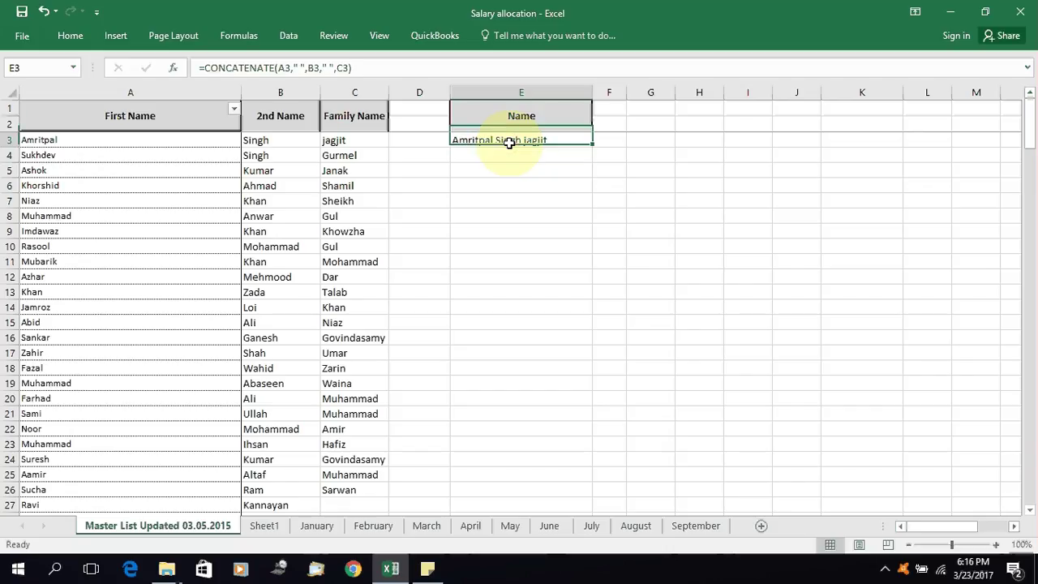
type("=")
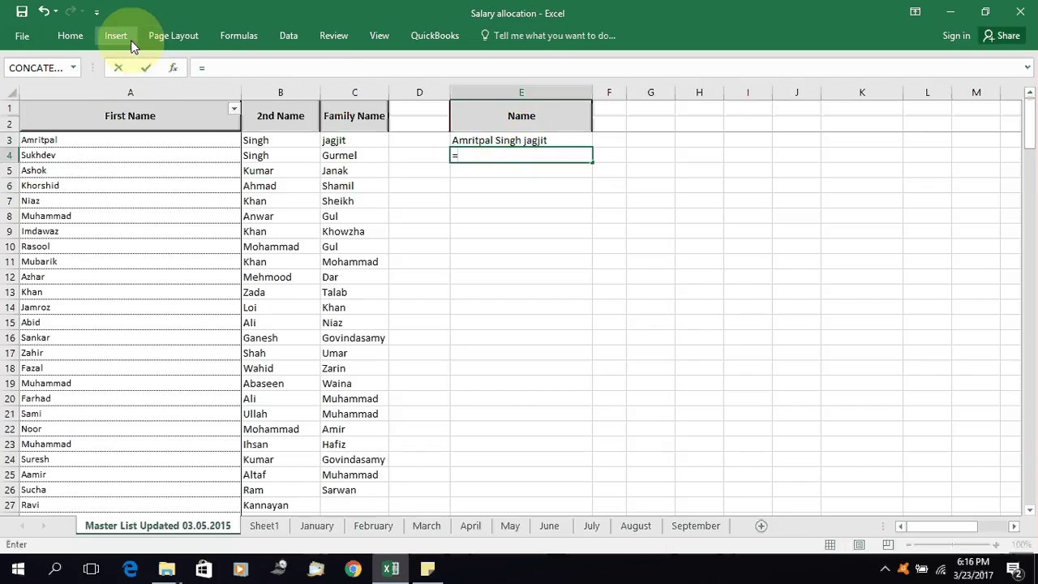
left_click(243, 37)
left_click(24, 74)
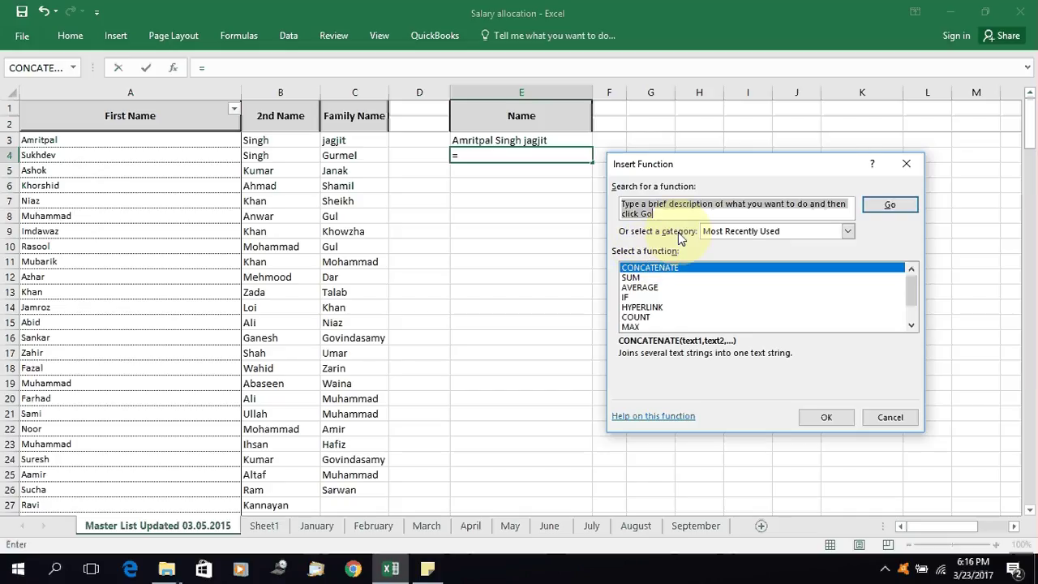
type("concate")
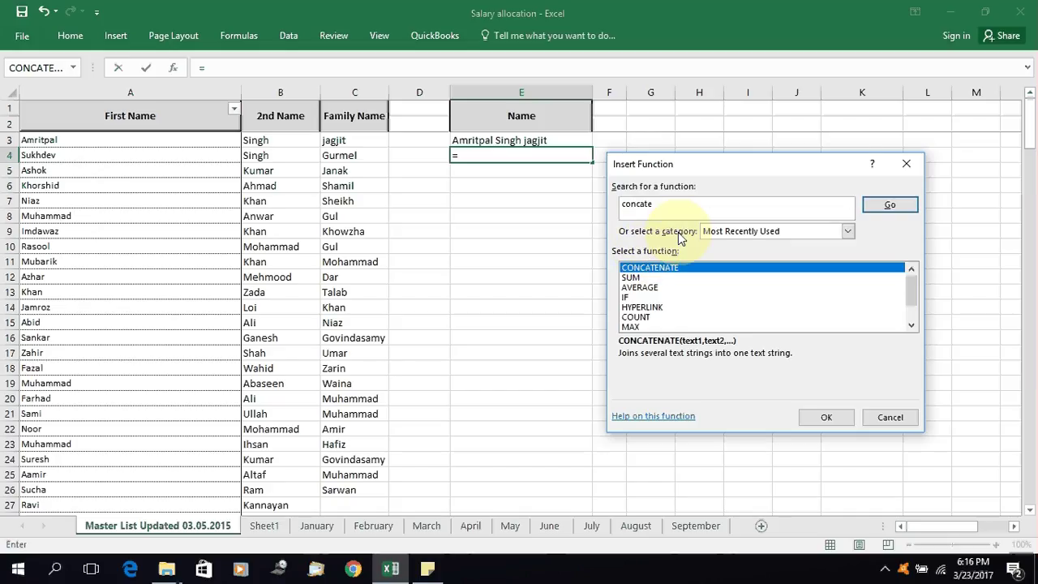
left_click(878, 212)
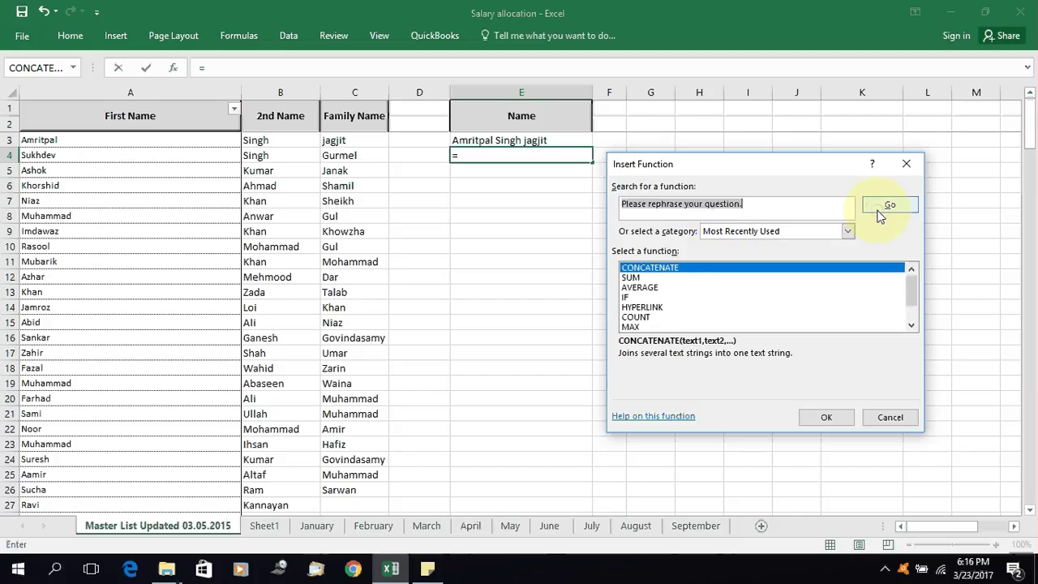
left_click(665, 268)
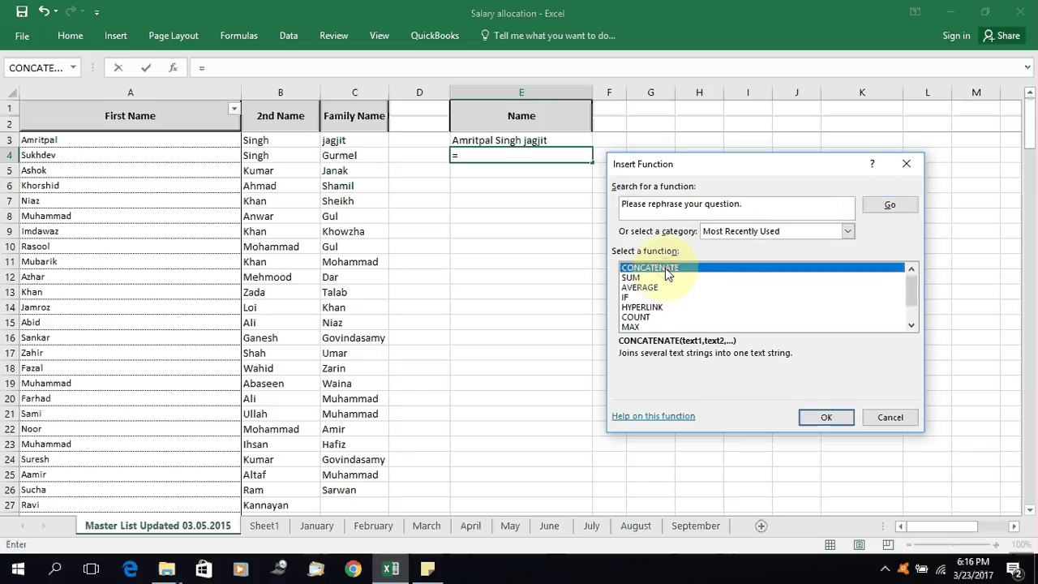
left_click(823, 414)
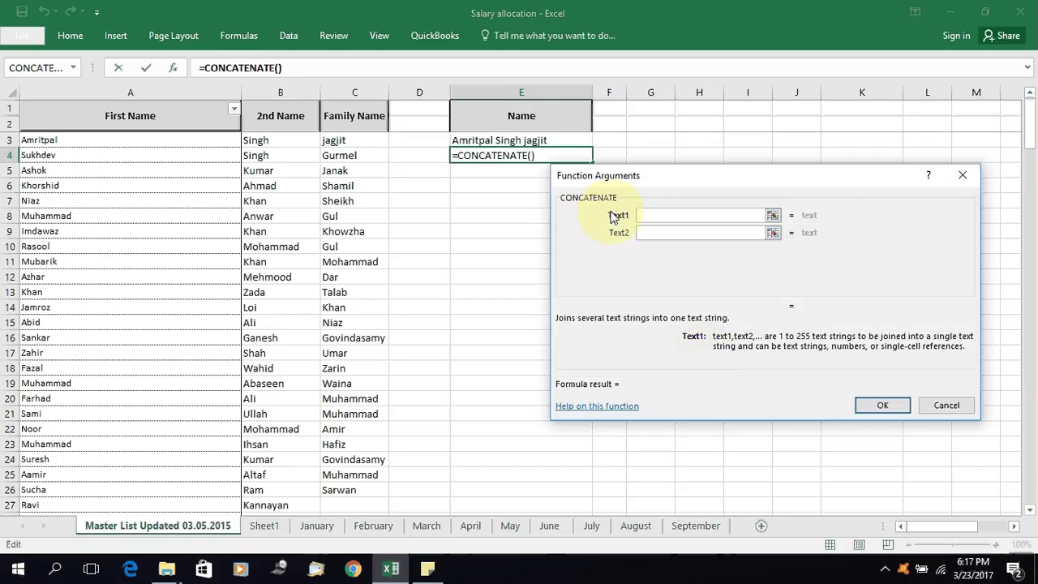
Step: Set the first text argument of the E4 function to the first name cell A4
left_click(37, 154)
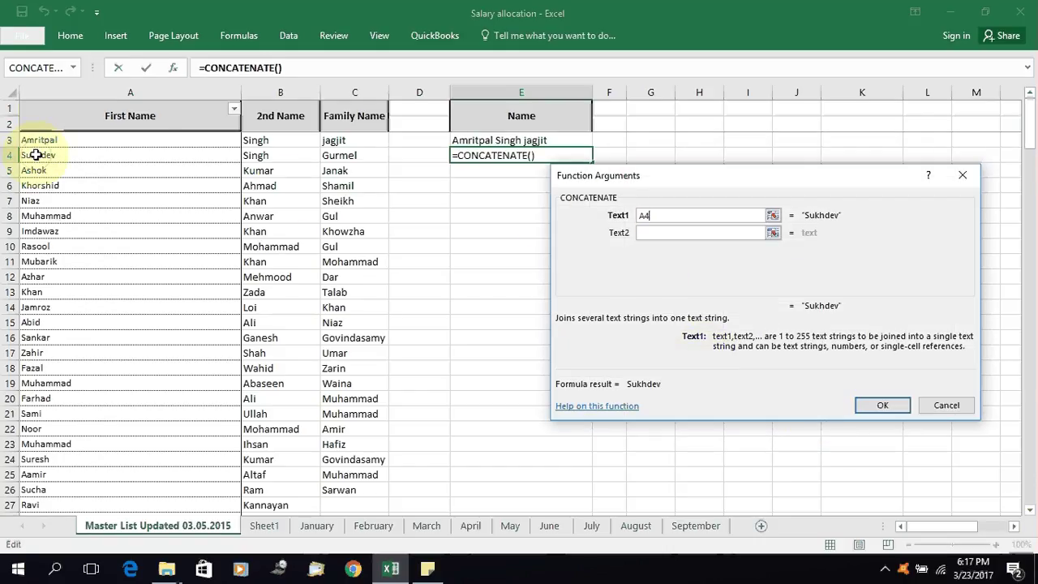
left_click(339, 155)
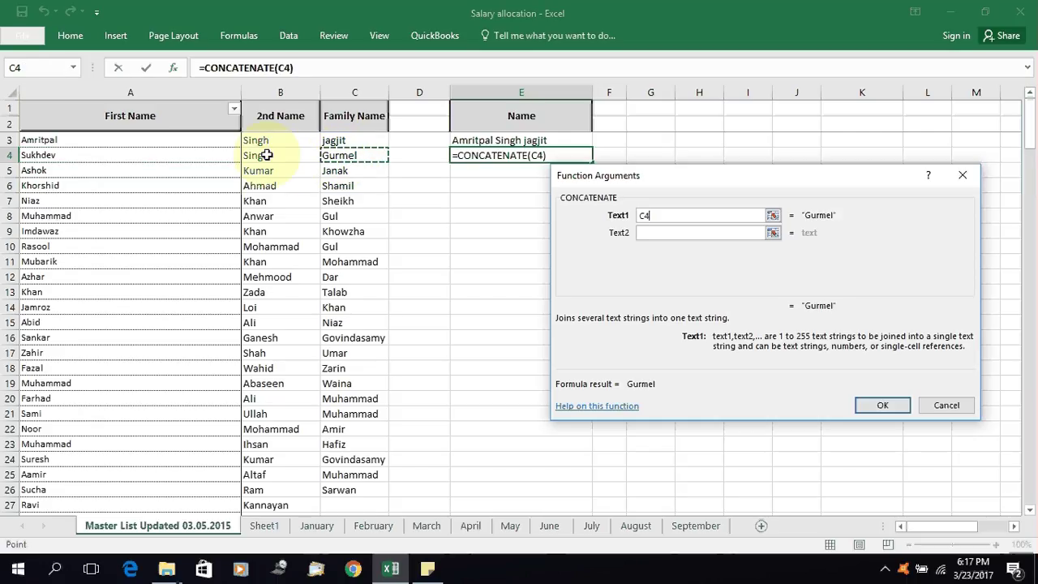
left_click(61, 155)
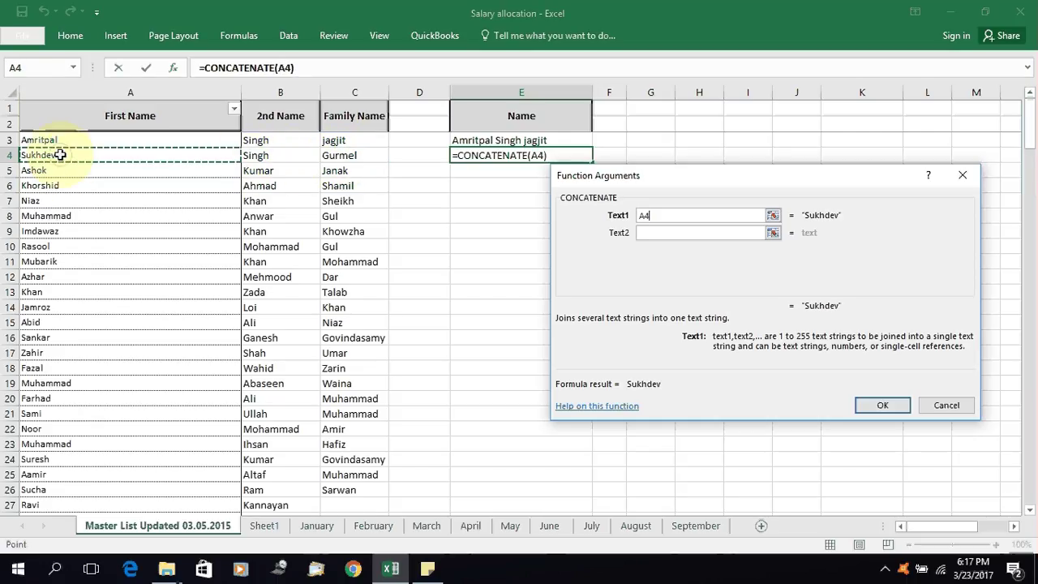
left_click(56, 171)
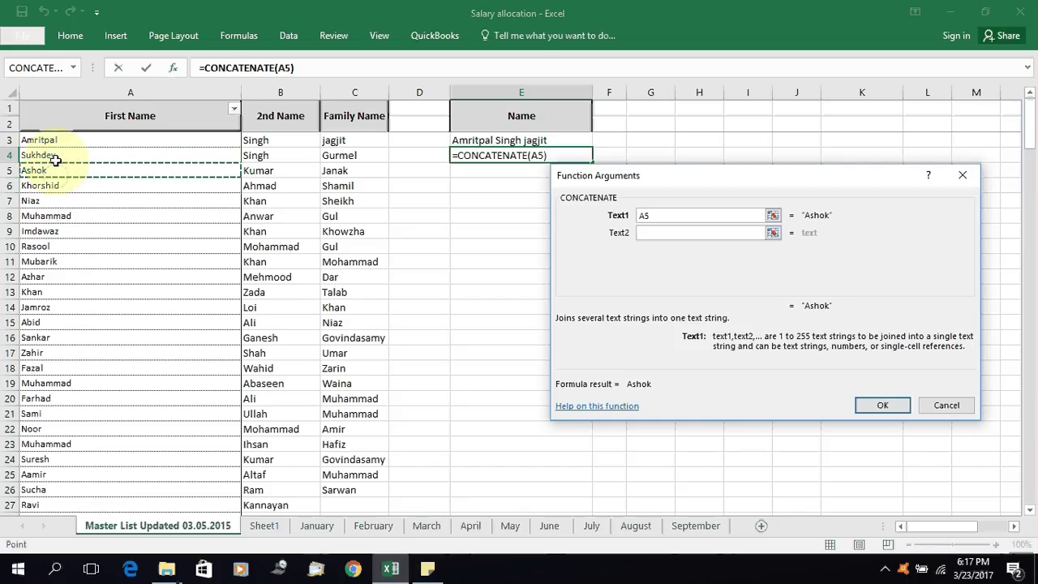
left_click(55, 160)
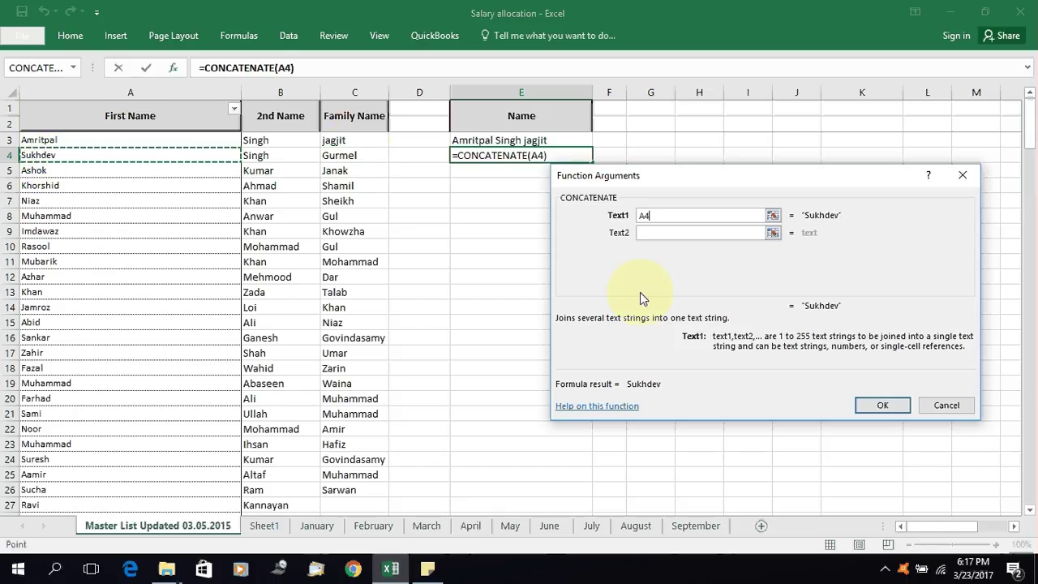
Step: Set the second argument of the E4 function to a quoted space " " and the third to the second name cell B4
left_click(653, 235)
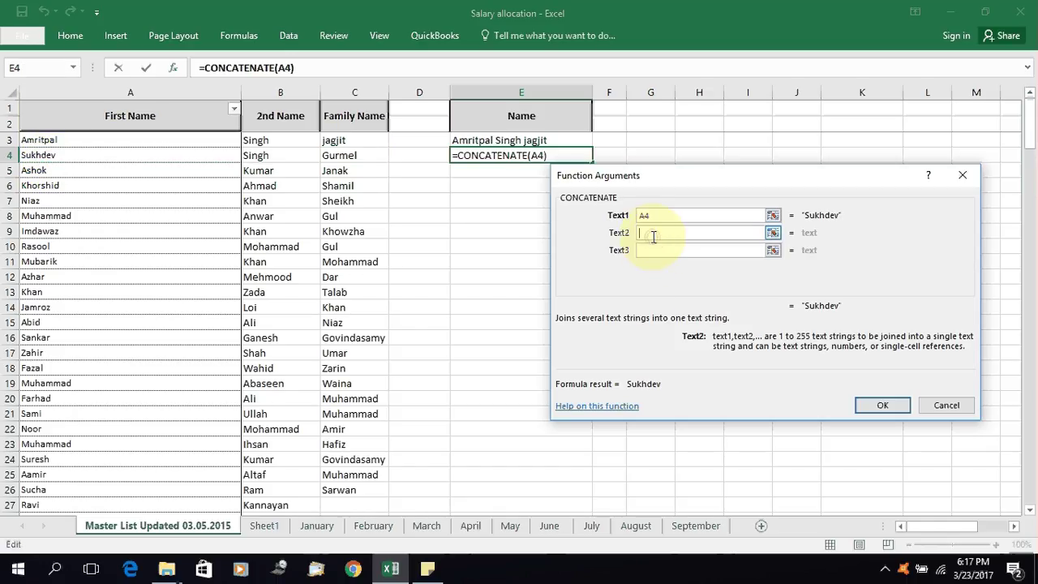
type("\" \"")
left_click(653, 250)
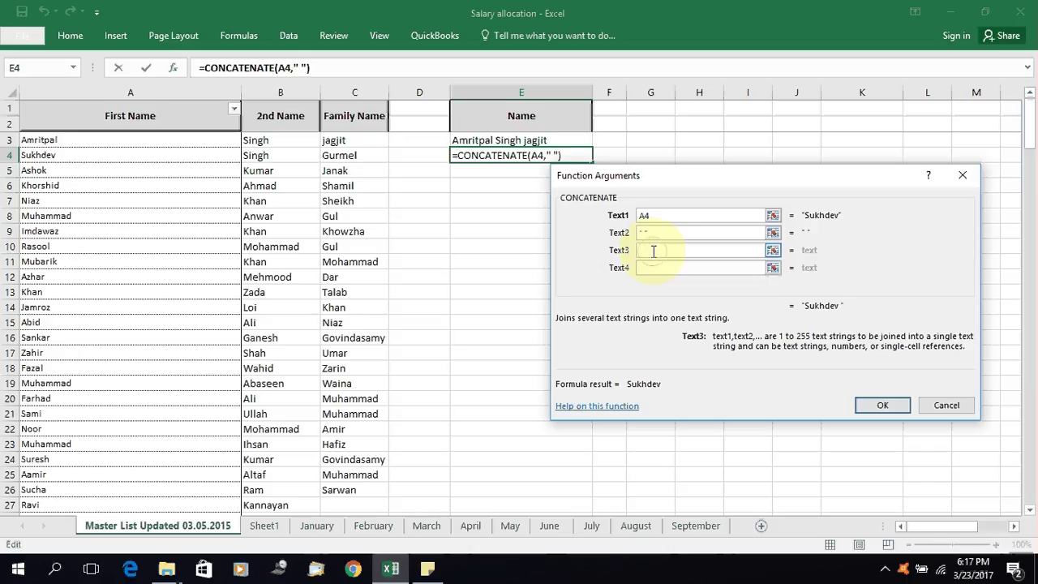
left_click(264, 167)
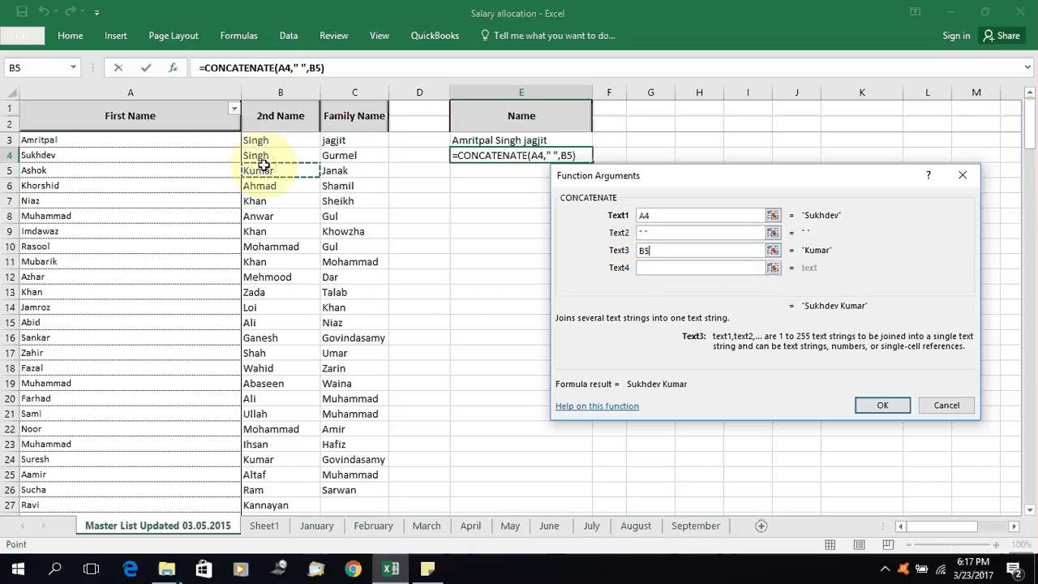
left_click(261, 154)
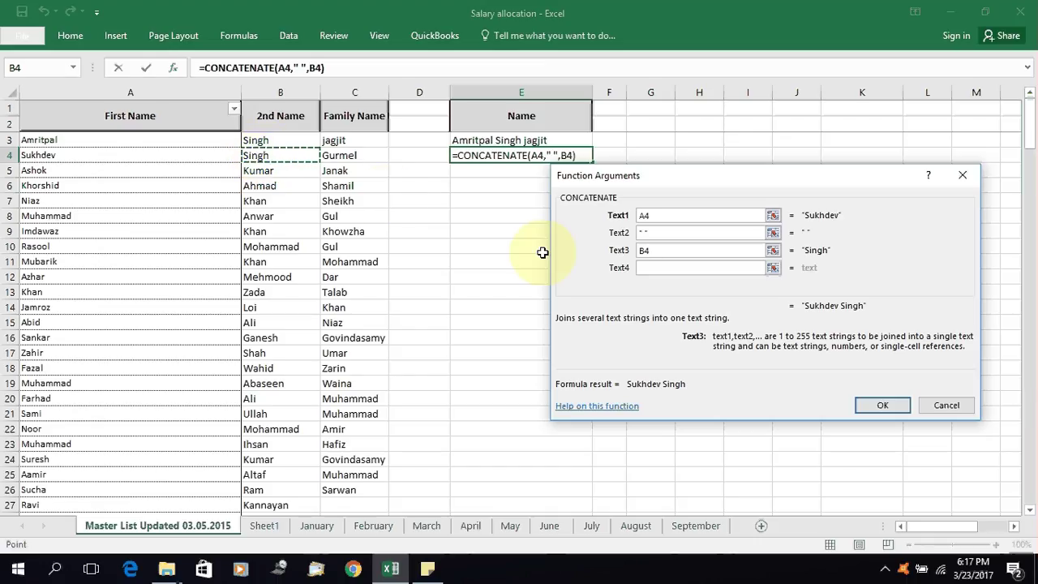
Step: Set the fourth argument to a quoted space " " and the fifth to family name cell C4, completing the E4 formula
key("Tab")
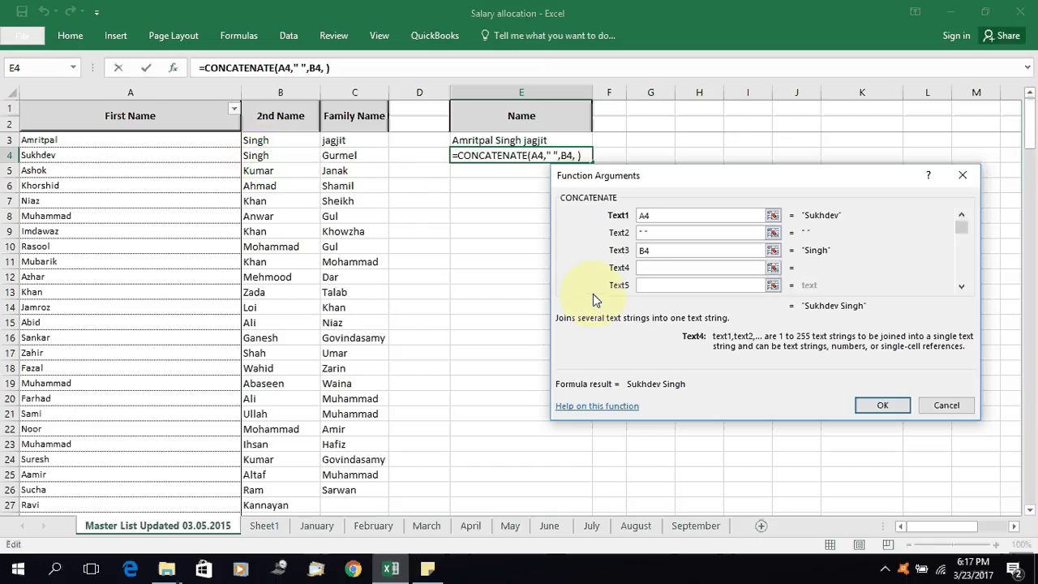
type("\" \"")
left_click(655, 285)
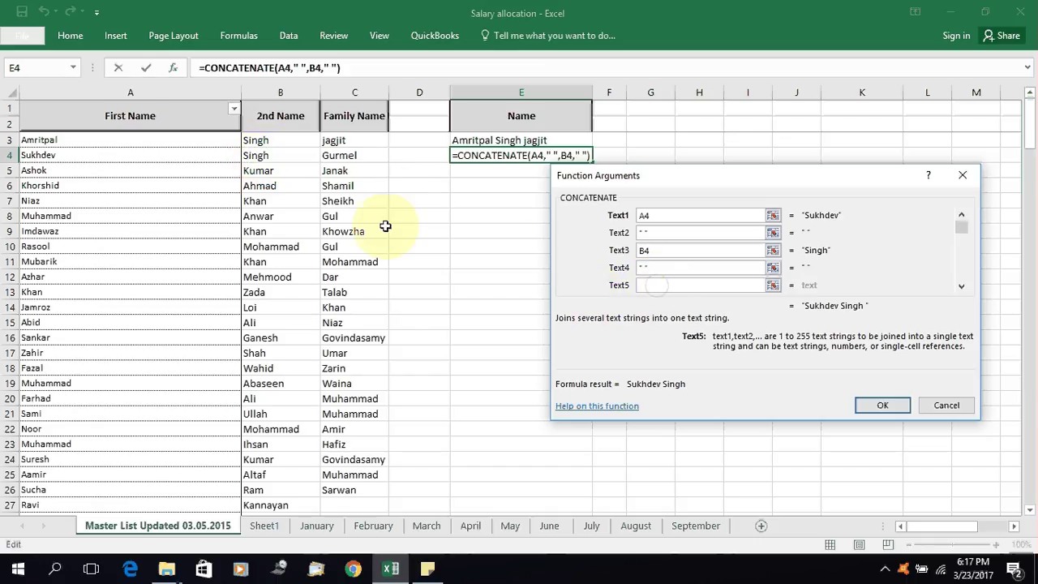
left_click(336, 156)
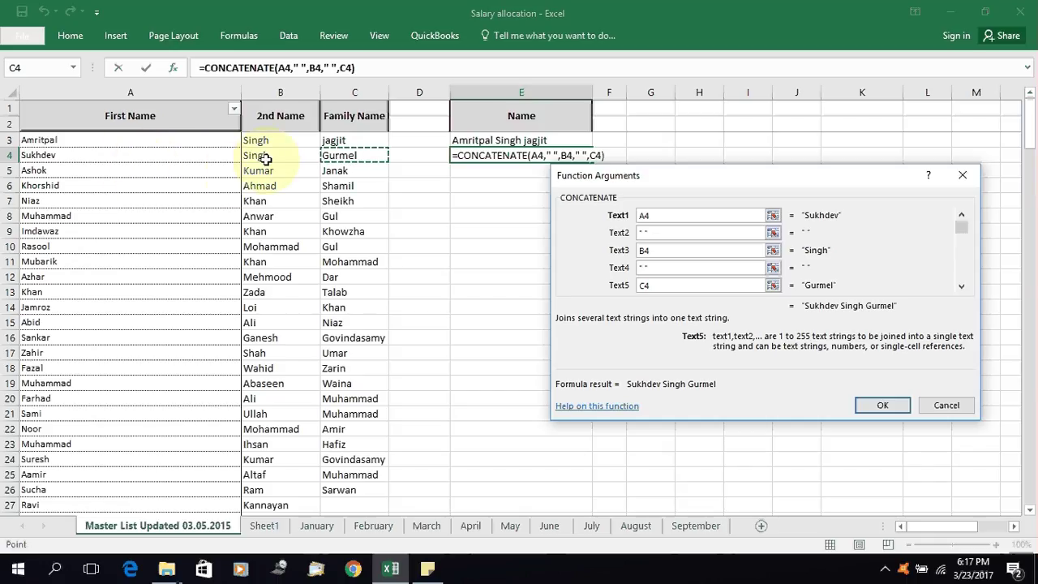
left_click(882, 407)
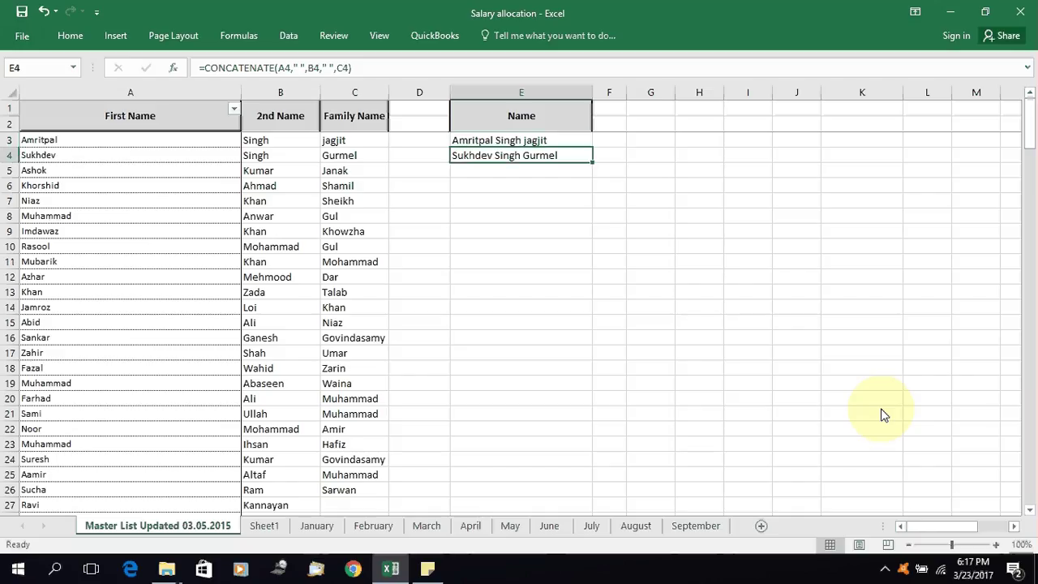
Step: Copy the E4 formula and paste it down the Name column from E5 to about row 55
key("ctrl+c")
key("Down")
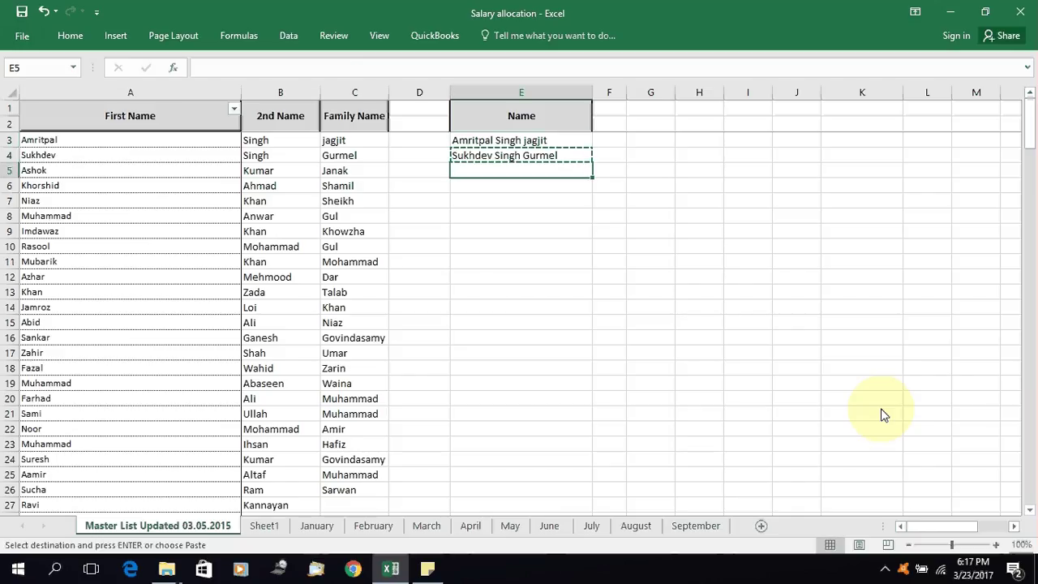
key("shift+Down")
key("shift+Down")
key("shift+Down")
key("shift+Down")
key("shift+Down")
key("shift+Down")
key("shift+Down")
key("shift+Down")
key("shift+Down")
key("shift+Down")
key("shift+Down")
key("shift+Down")
key("shift+Down")
key("shift+Down")
key("shift+Down")
key("shift+Down")
key("shift+Down")
key("shift+Down")
key("shift+Down")
key("shift+Down")
key("shift+Down")
key("shift+Down")
key("shift+Down")
key("shift+Down")
key("shift+Down")
key("shift+Down")
key("shift+Down")
key("shift+Down")
key("shift+Down")
key("shift+Down")
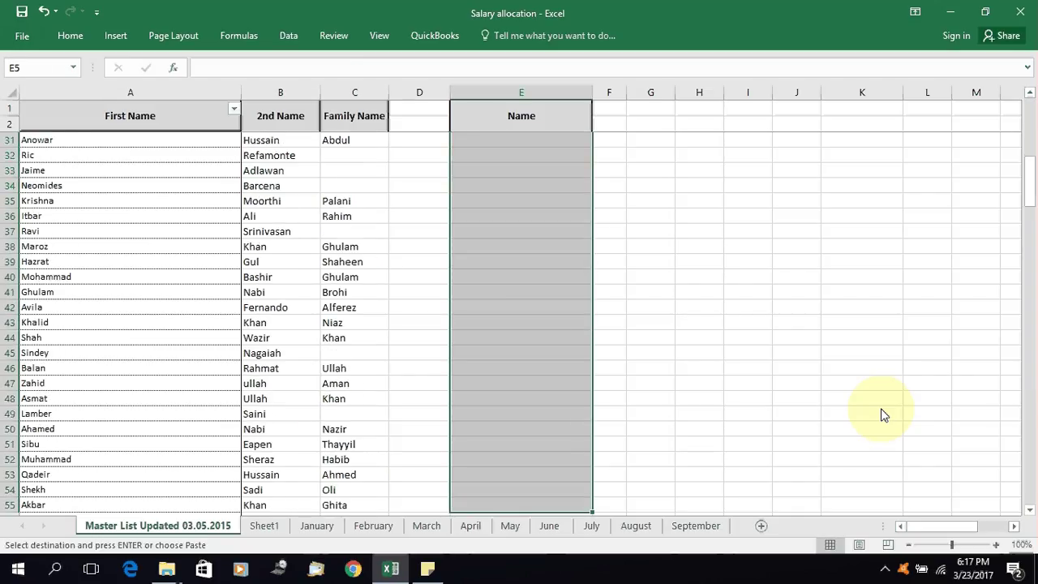
key("Return")
Step: Examine the combined names and their formulas down the Name column against the three source columns
key("Up")
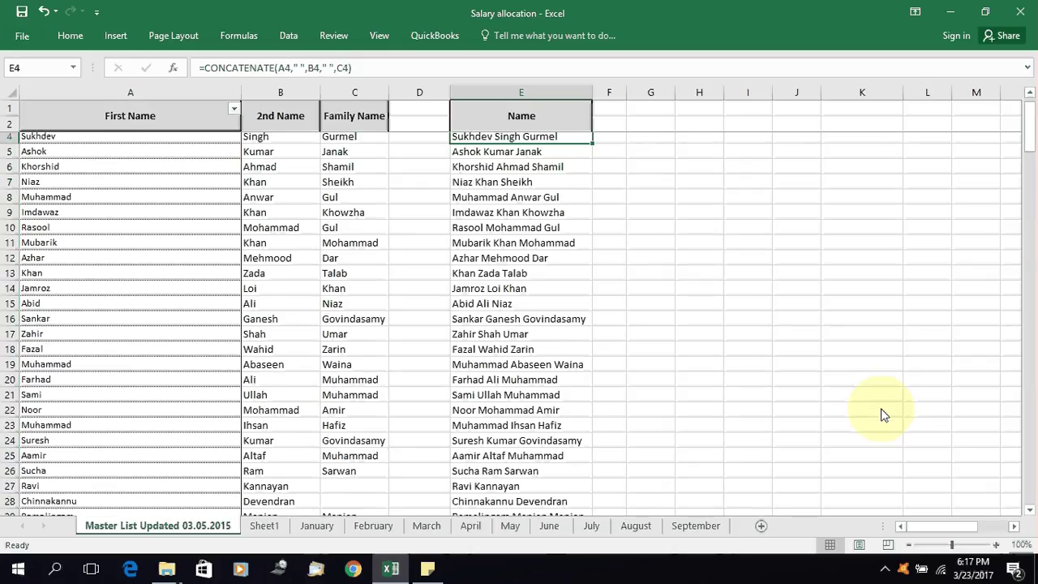
key("Up")
key("Up")
key("Down")
key("Down")
key("Down")
key("Down")
key("Down")
key("Down")
key("Down")
key("Down")
key("Down")
key("Down")
key("Down")
key("Down")
key("Down")
key("Down")
key("Down")
key("Down")
key("Down")
key("Down")
key("Down")
key("Down")
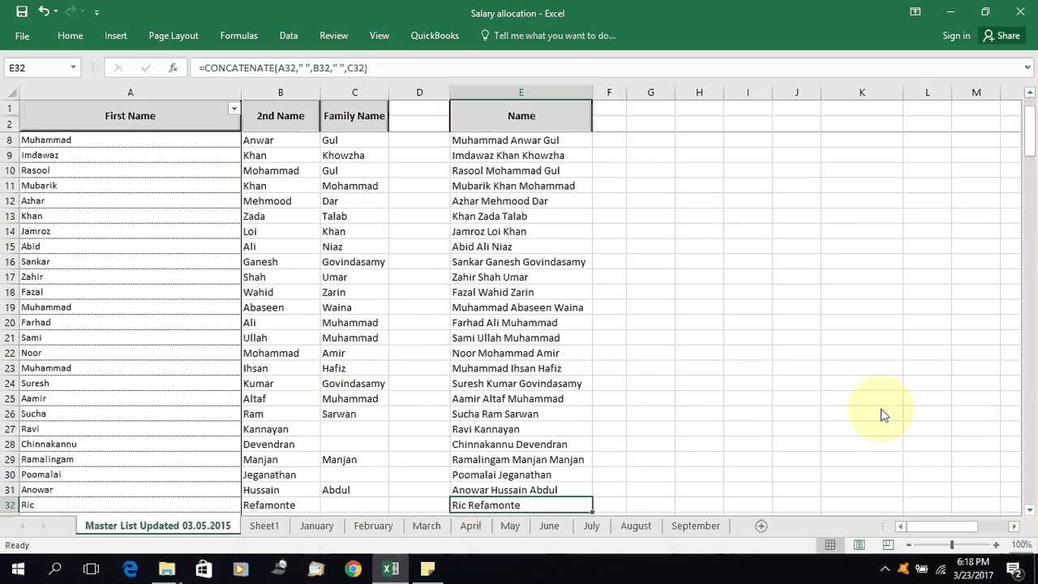
key("Up")
key("Up")
key("Up")
key("Up")
key("Up")
key("Up")
key("Up")
key("Up")
key("Up")
key("Up")
key("Up")
key("Up")
key("Up")
key("Up")
key("Up")
key("Up")
key("Up")
key("Up")
key("Up")
key("Up")
key("Up")
key("Up")
key("Up")
key("Up")
key("Up")
key("Up")
key("Up")
key("Up")
key("Down")
key("Down")
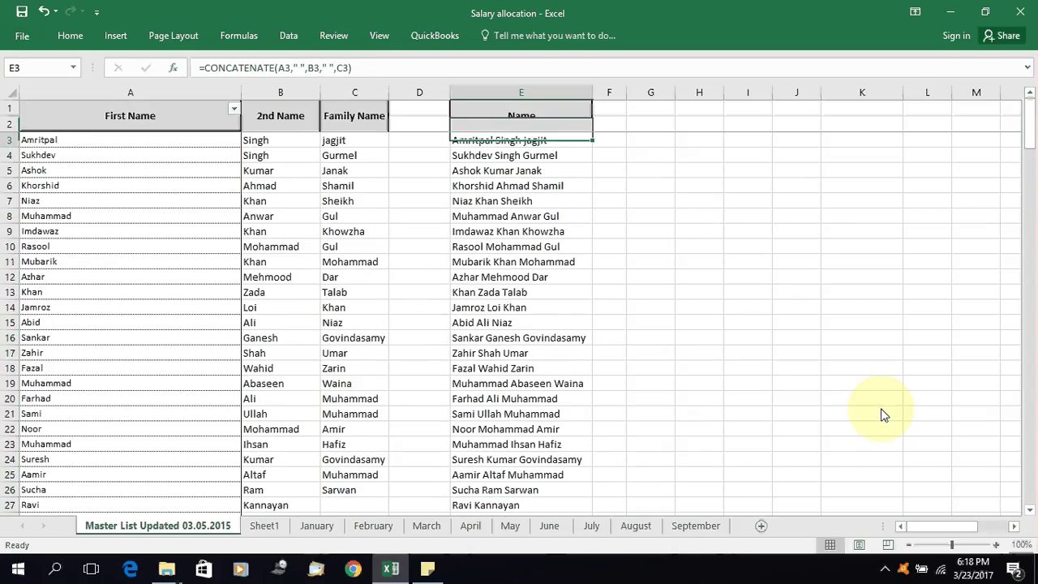
key("Down")
key("Down")
key("Down")
key("Down")
key("Down")
key("Down")
key("Down")
key("Down")
key("Down")
key("Down")
key("Down")
key("Down")
key("Down")
key("Down")
key("Down")
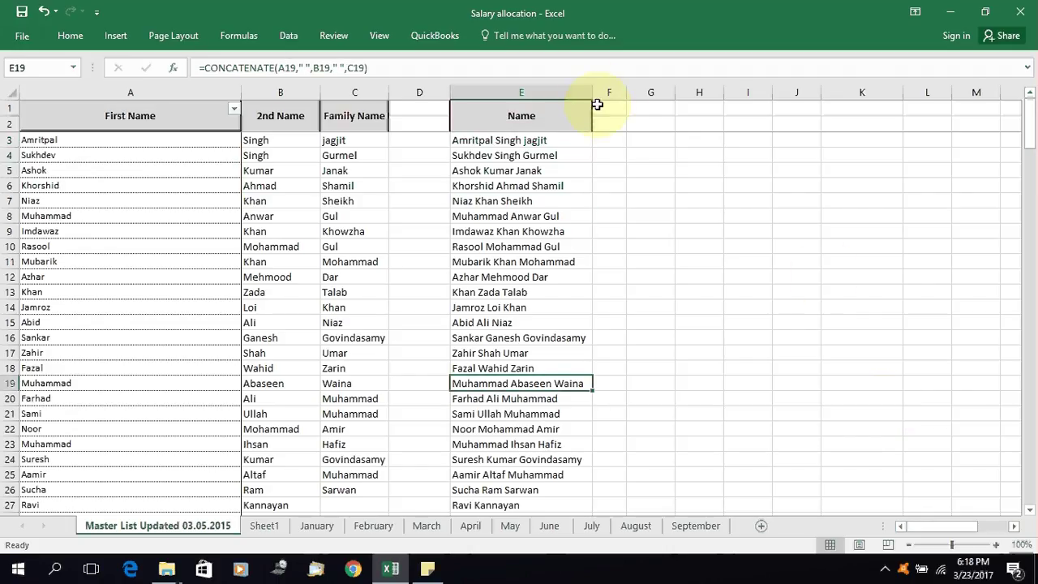
left_click_drag(590, 94, 591, 93)
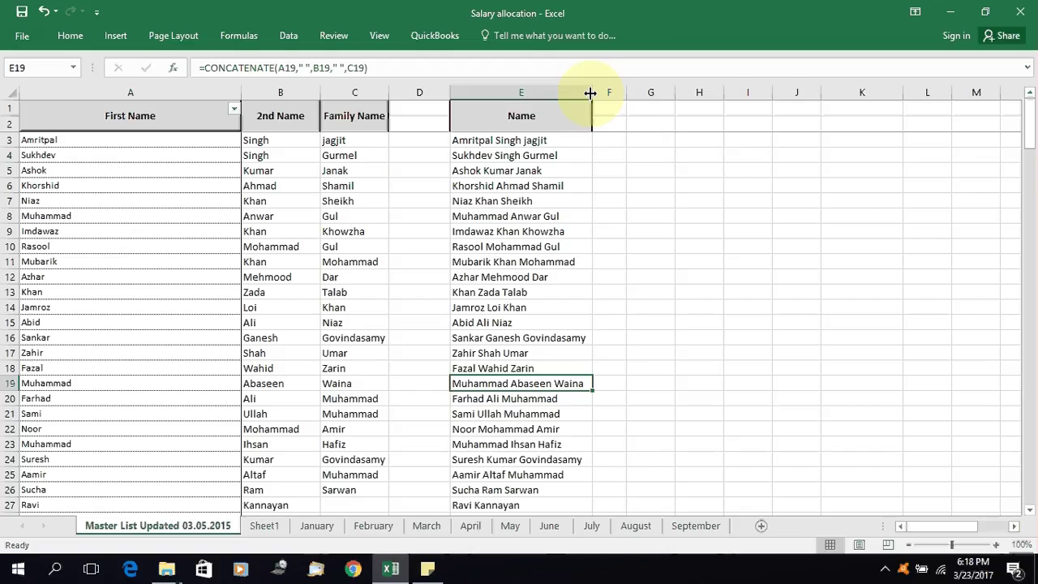
Step: Replace the first name in A7 with the text-formatted number '0000
key("Up")
key("Up")
key("Up")
key("Up")
key("Up")
key("Up")
key("Up")
key("Up")
key("Up")
key("Up")
key("Up")
key("Up")
key("Left")
key("Left")
key("Left")
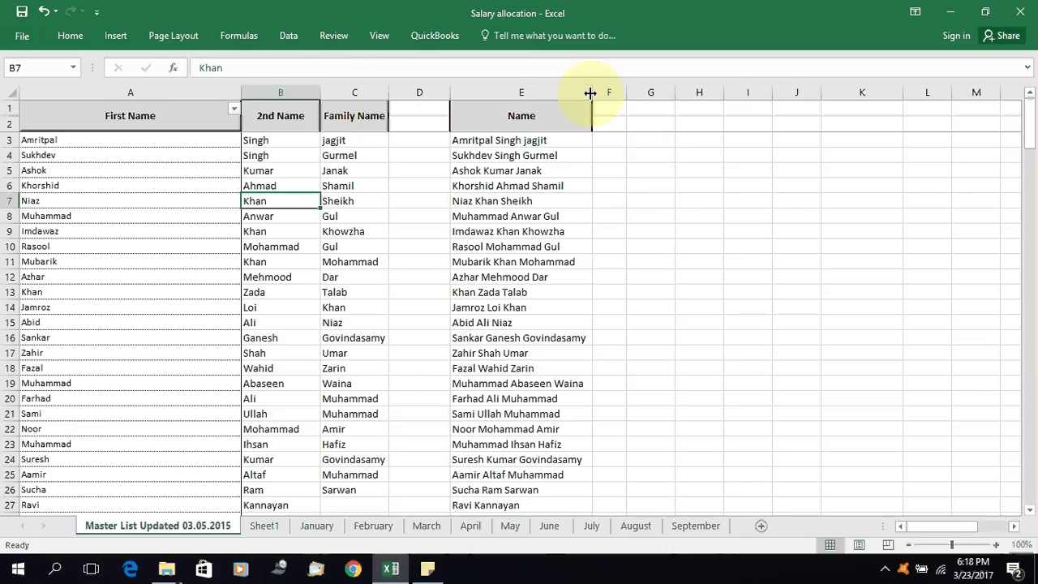
key("Left")
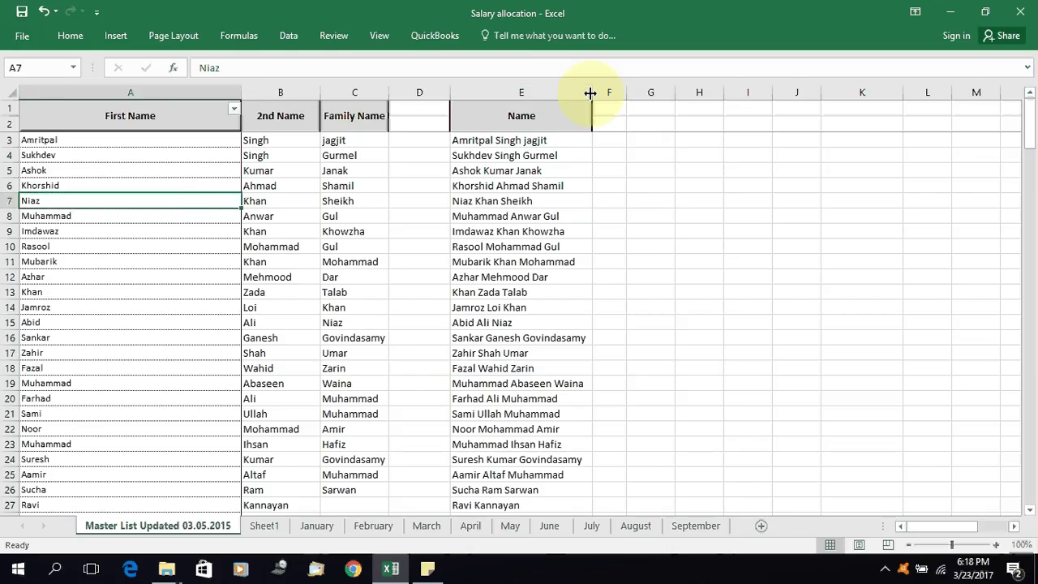
type("'0000")
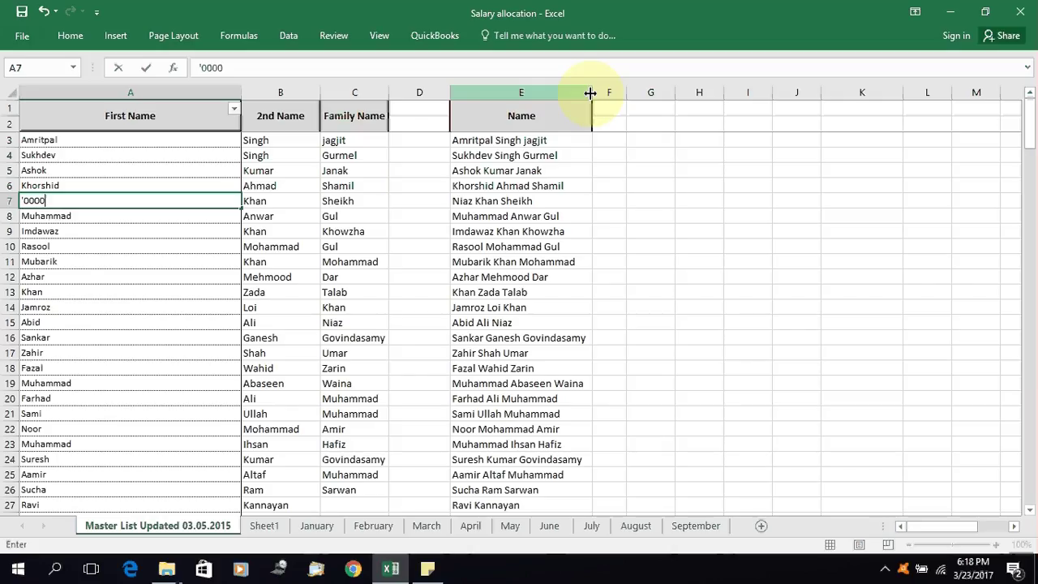
key("Return")
Step: Replace the second name in B7 with 4333 and the family name in C7 with 4343
key("Up")
key("Right")
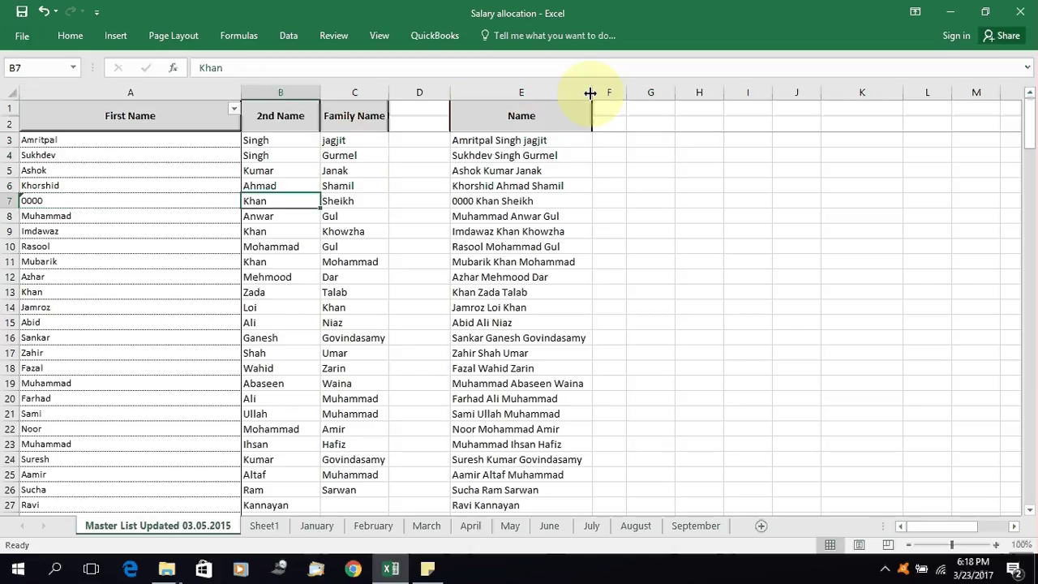
type("4333")
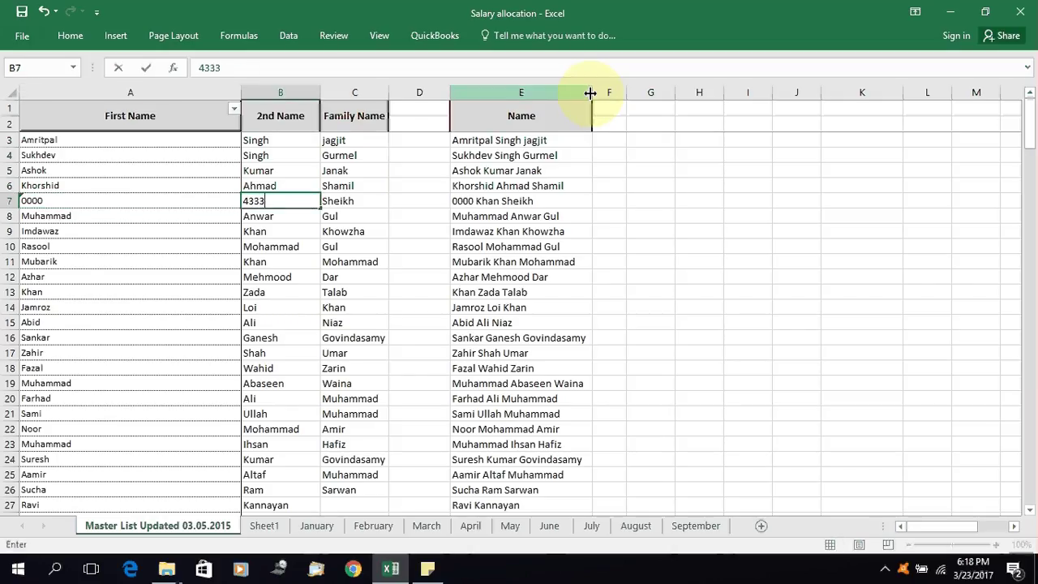
key("Return")
key("Right")
key("Up")
type("4343")
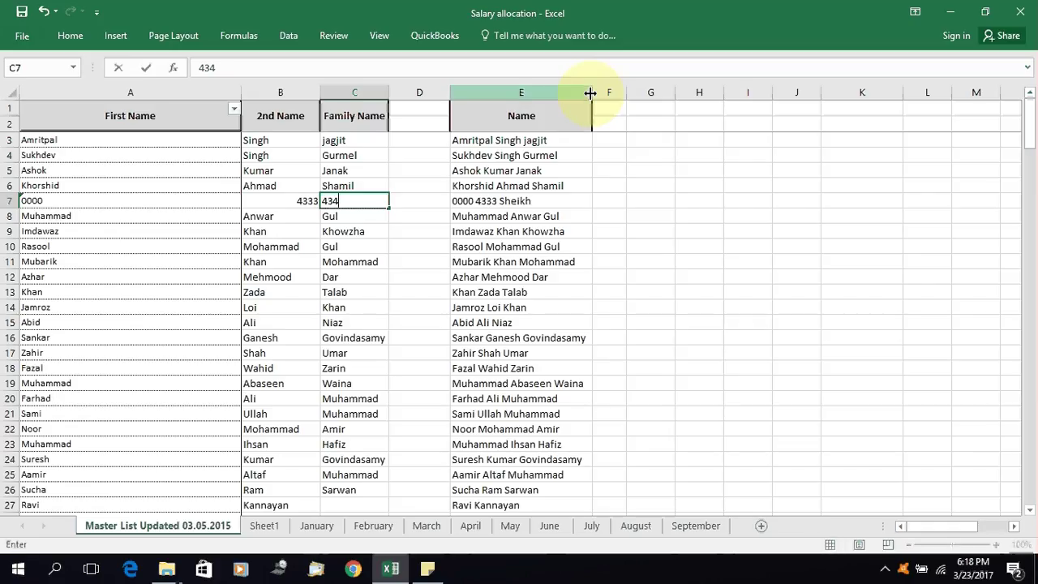
key("Return")
Step: Compare the numbers in A7, B7 and C7 with the joined result in E7
key("Right")
key("Right")
key("Up")
key("Left")
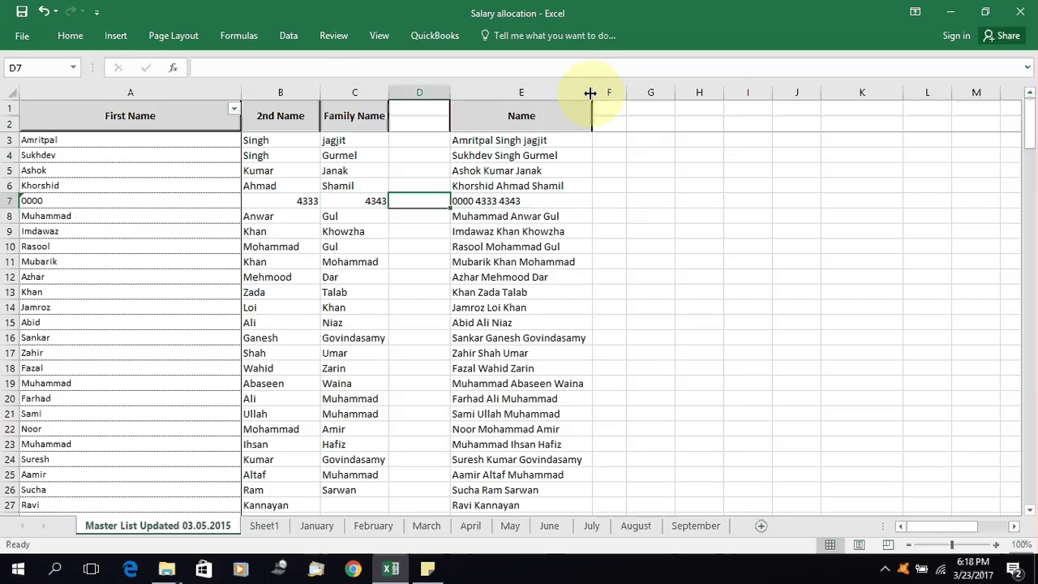
key("Right")
key("Left")
key("Left")
key("Left")
key("Right")
key("Right")
key("Right")
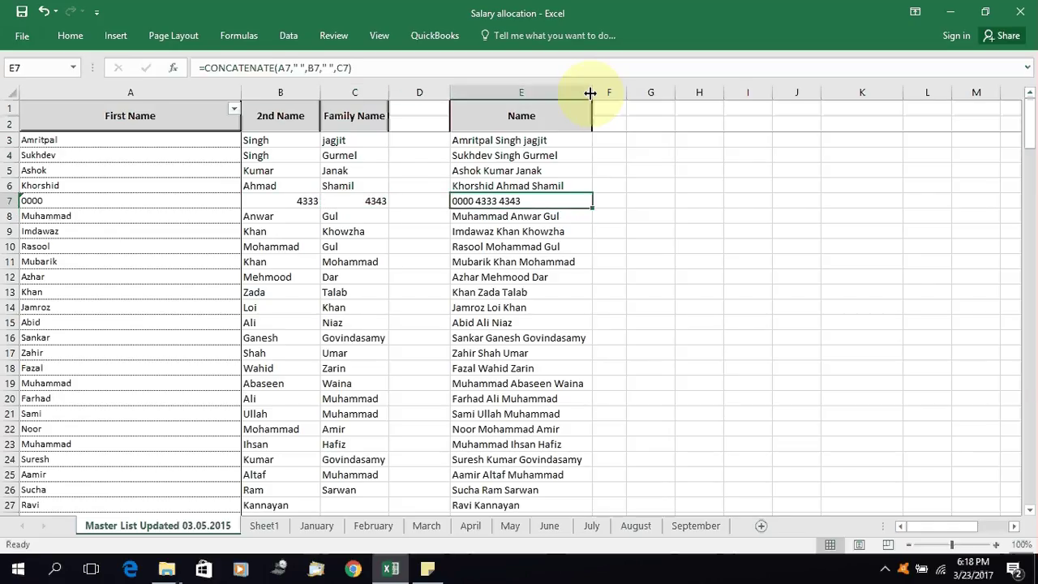
key("Left")
key("Right")
key("Left")
key("Right")
key("Right")
key("Left")
key("Left")
key("Left")
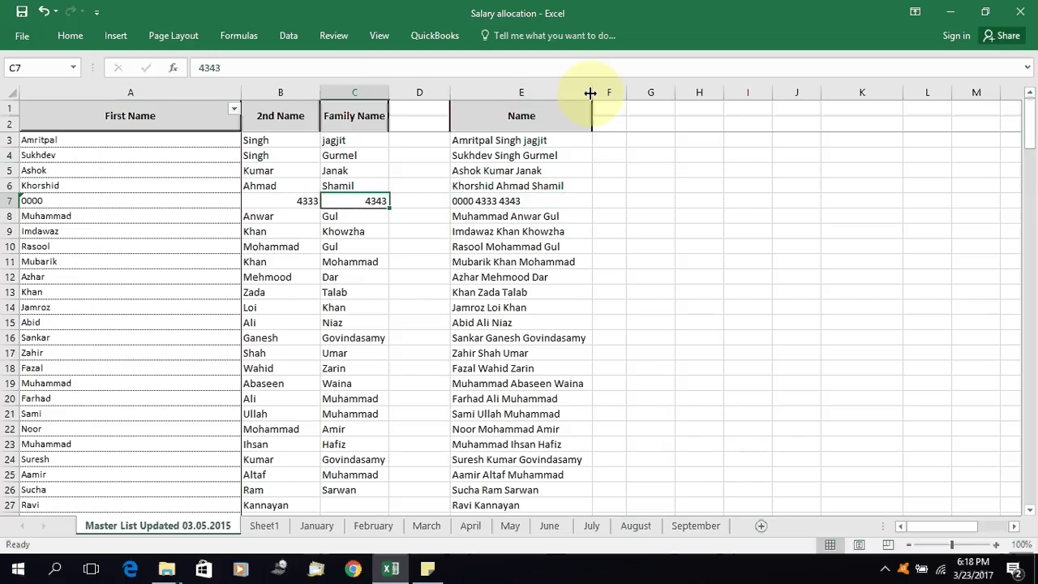
key("Left")
key("Left")
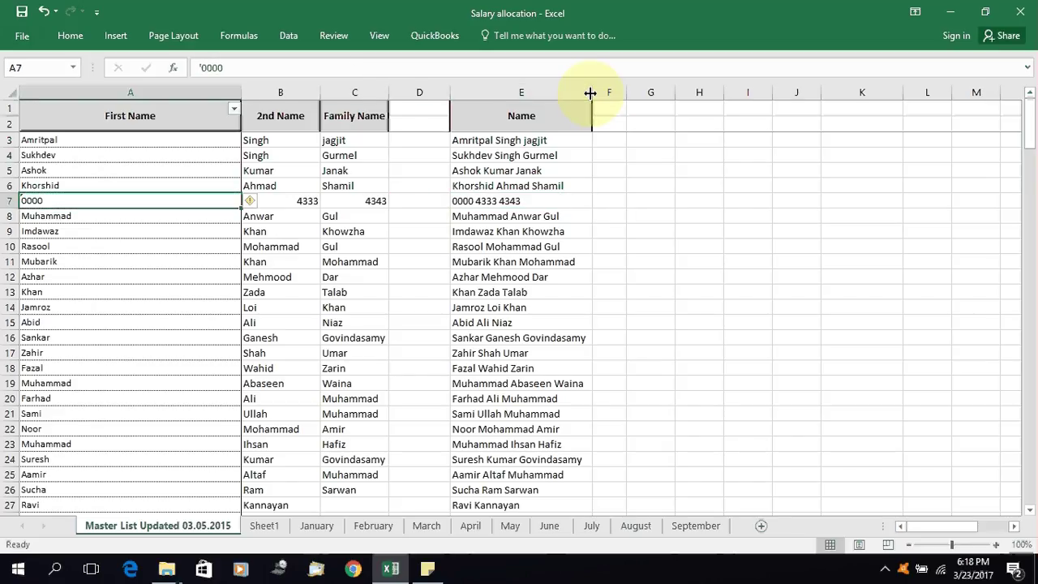